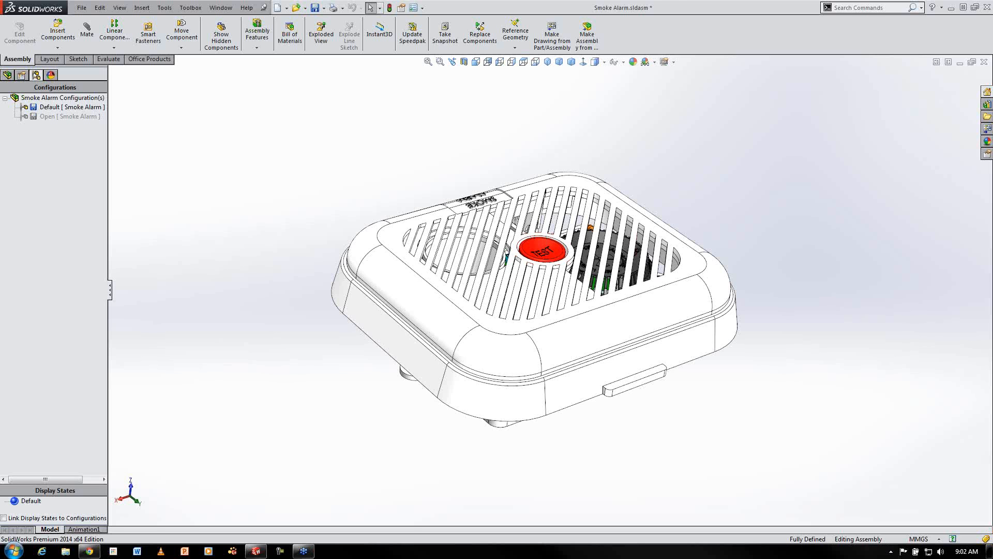
Activate the Open configuration of the Smoke Alarm assembly
left_click(55, 117)
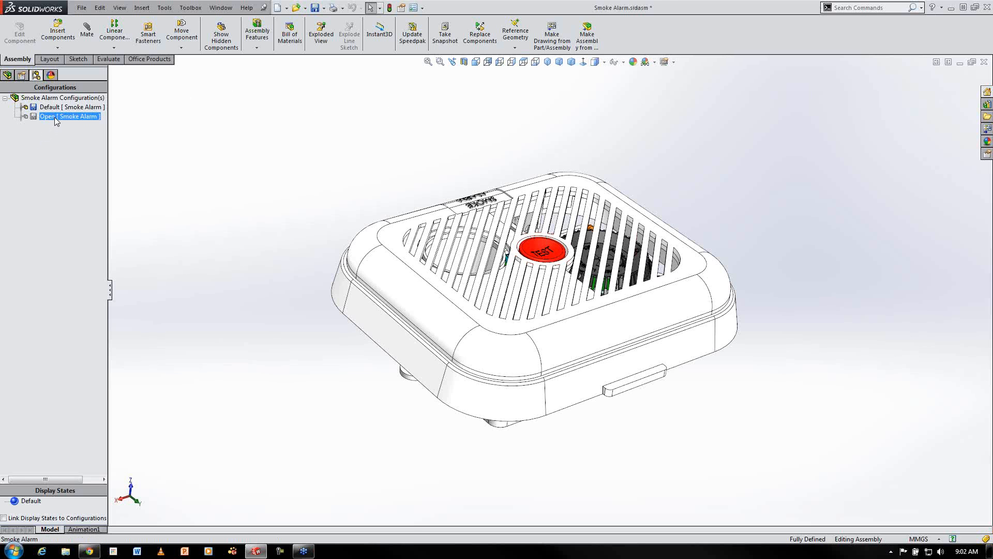
double_click(54, 117)
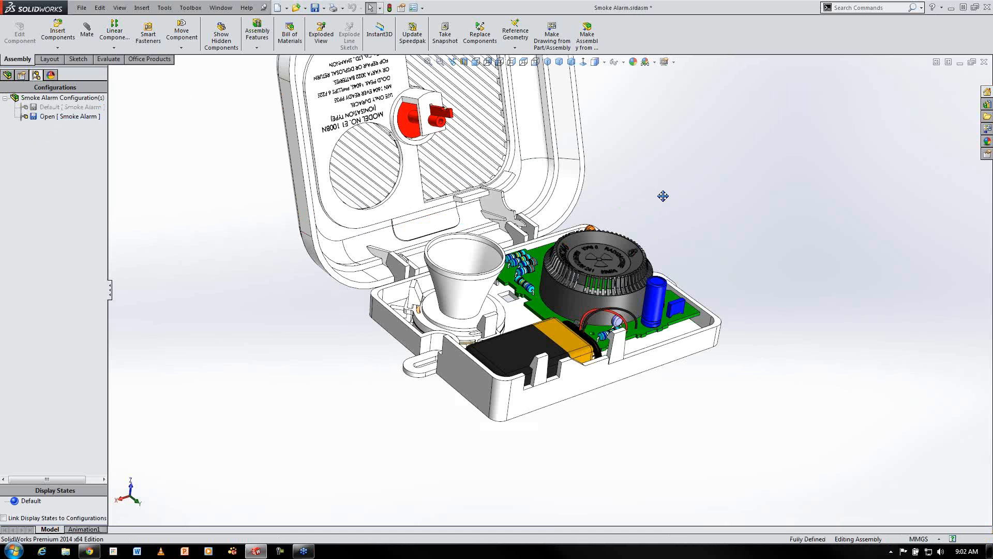
middle_click_drag(663, 196, 733, 310, "ctrl")
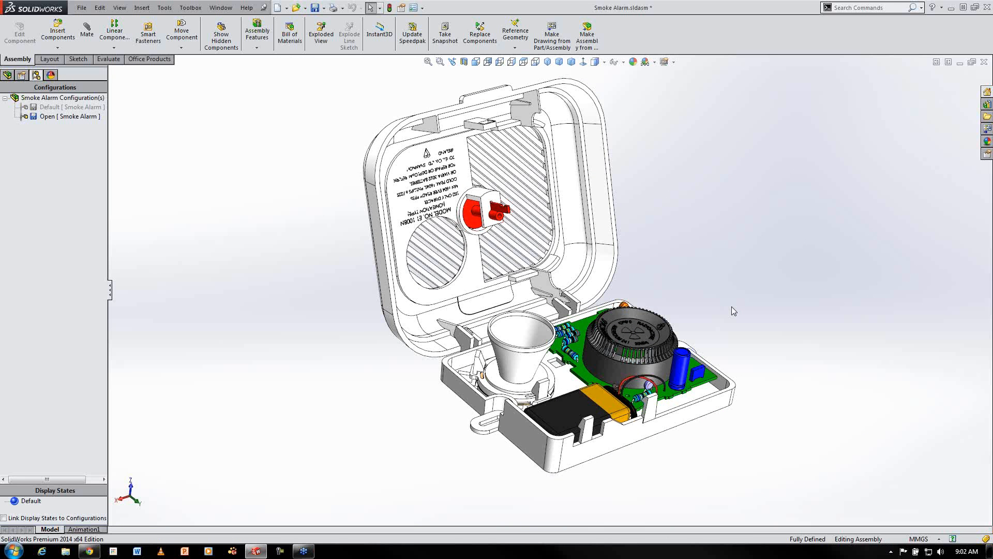
Open the top casing part from the assembly in its own window
left_click(578, 197)
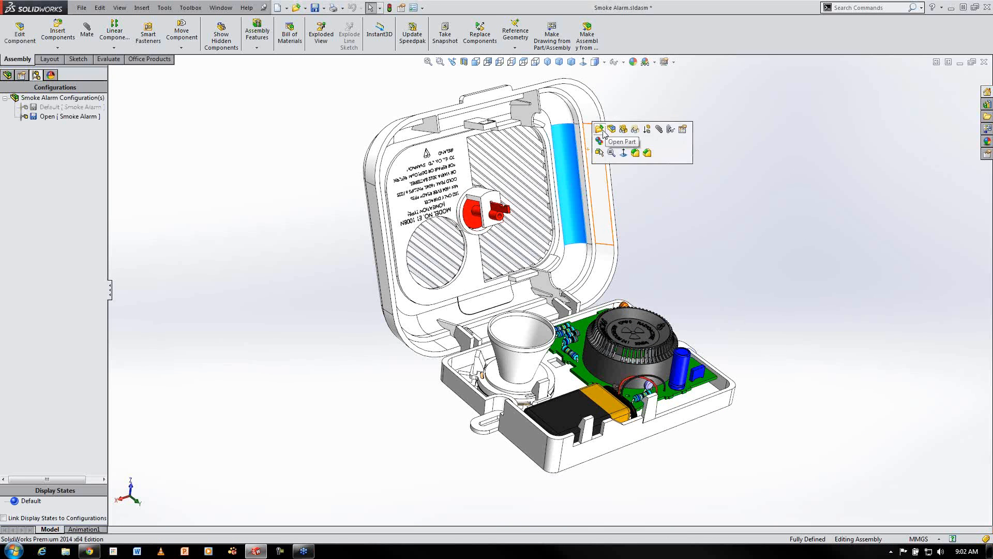
left_click(600, 129)
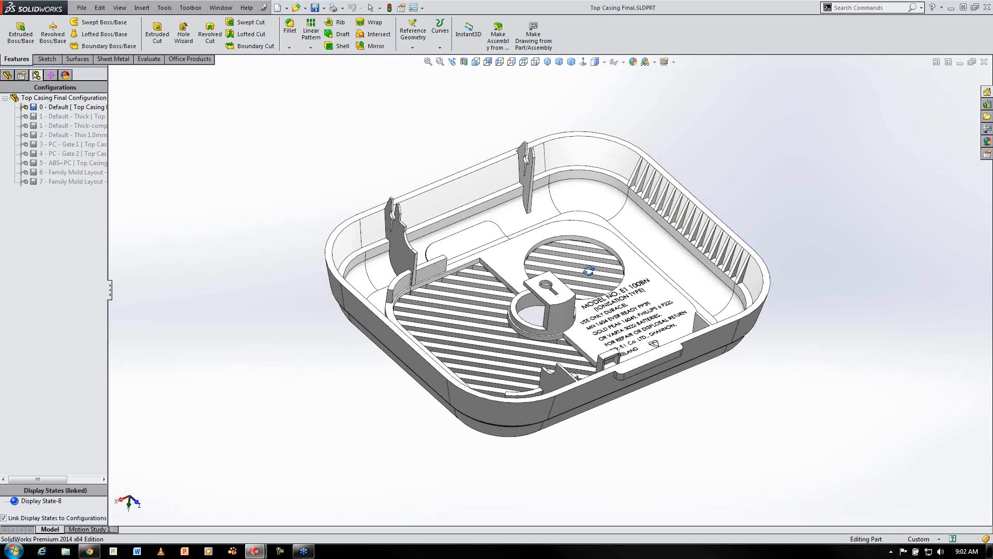
middle_click_drag(569, 269, 475, 355)
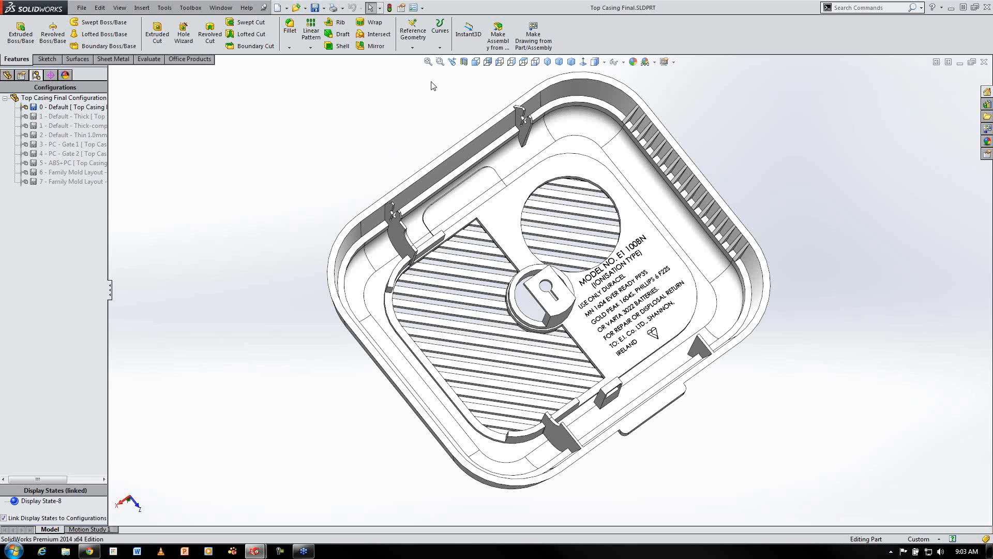
Enable the SolidWorks Plastics add-in
left_click(422, 8)
left_click(438, 40)
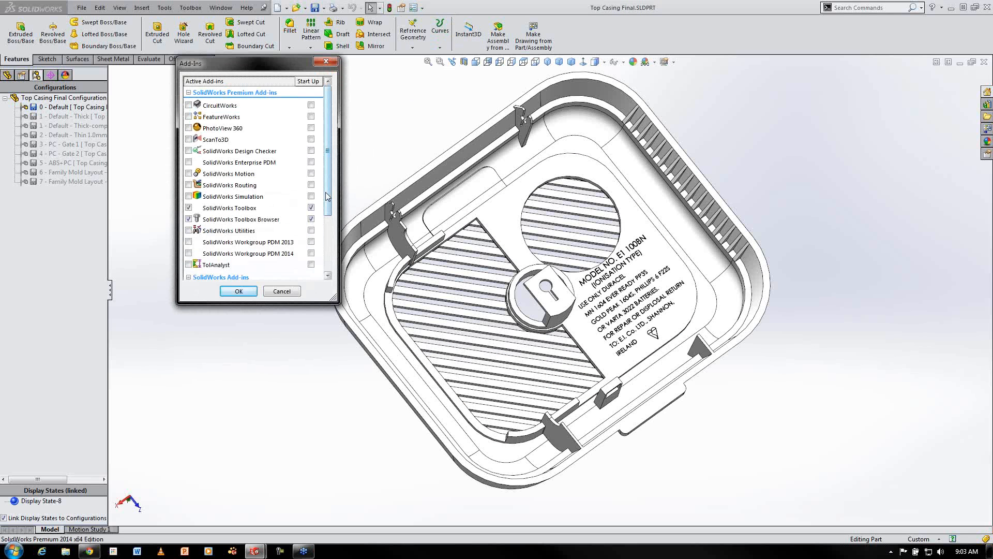
scroll(326, 196, "down", 2)
left_click(189, 267)
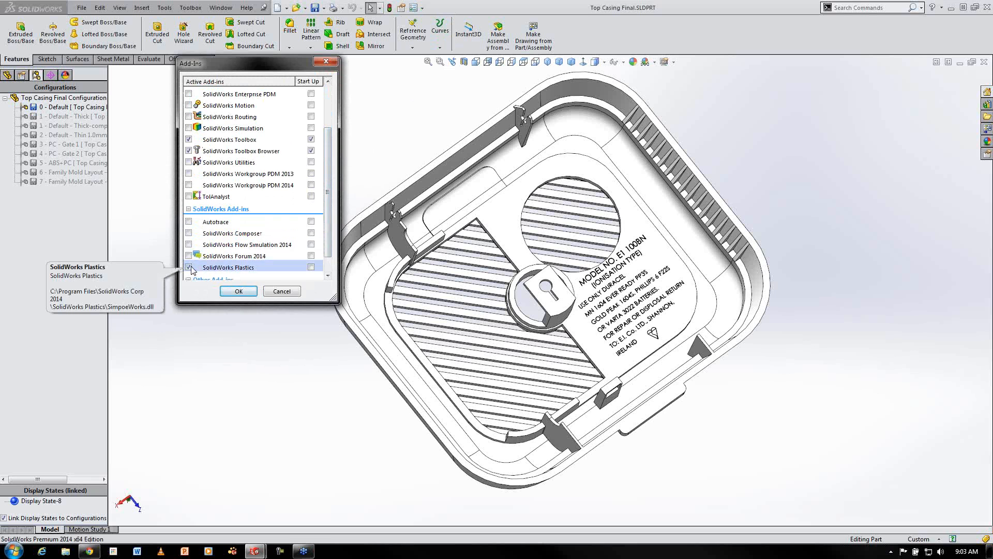
left_click(238, 291)
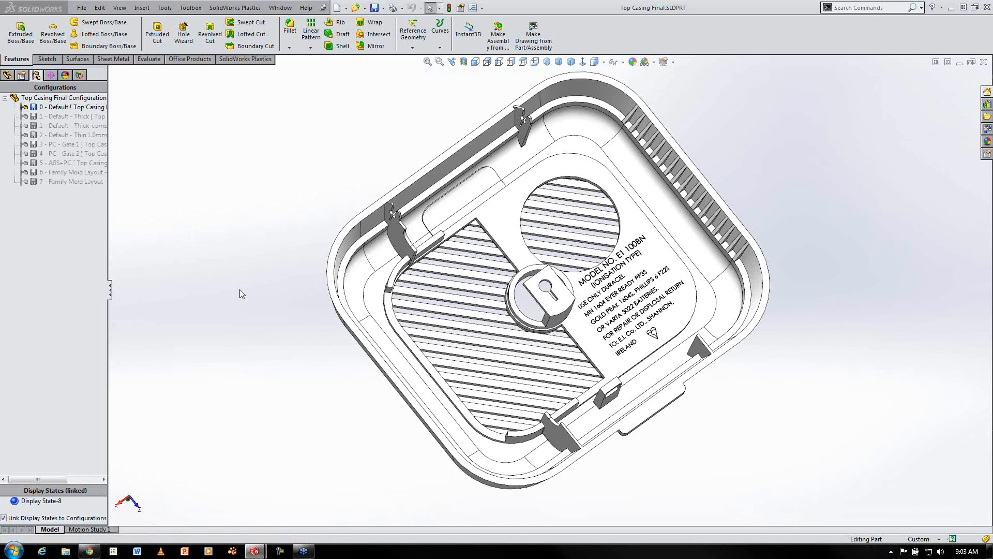
Explore the SolidWorks Plastics commands, menu and study tree
left_click(242, 60)
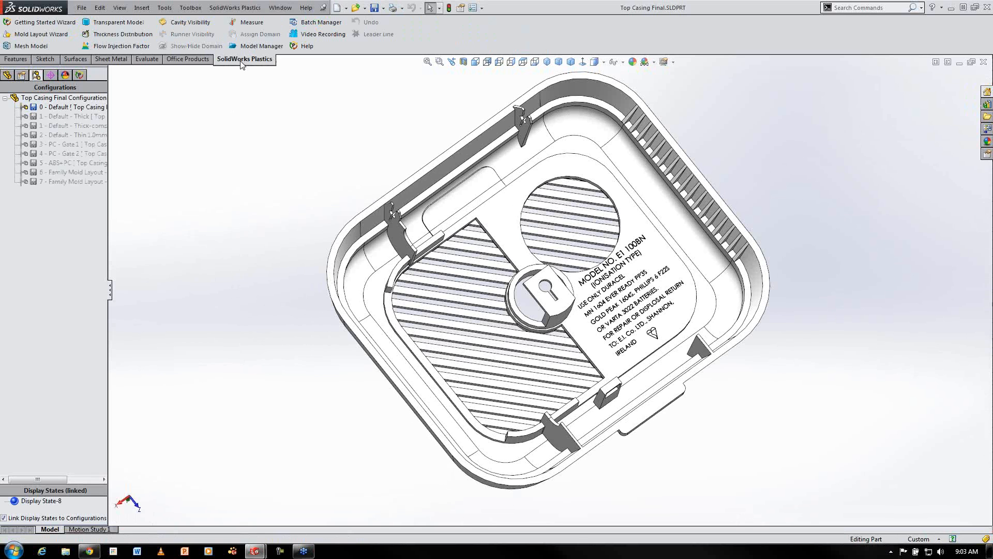
left_click(235, 9)
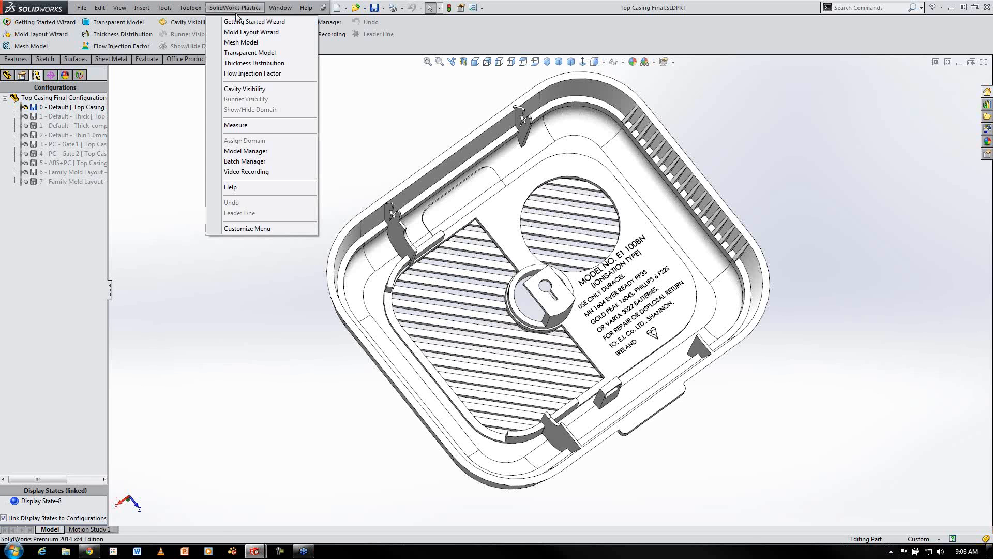
left_click(176, 104)
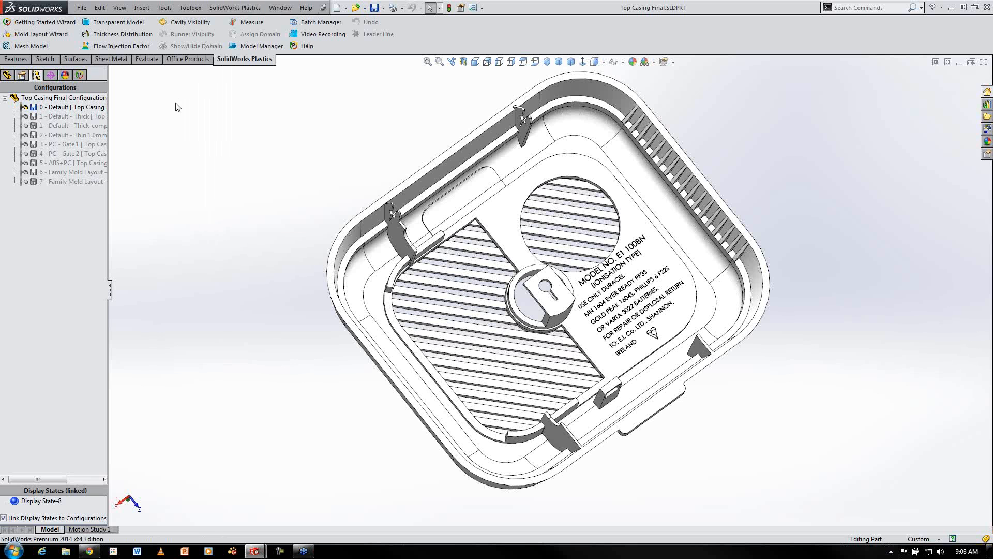
left_click(80, 76)
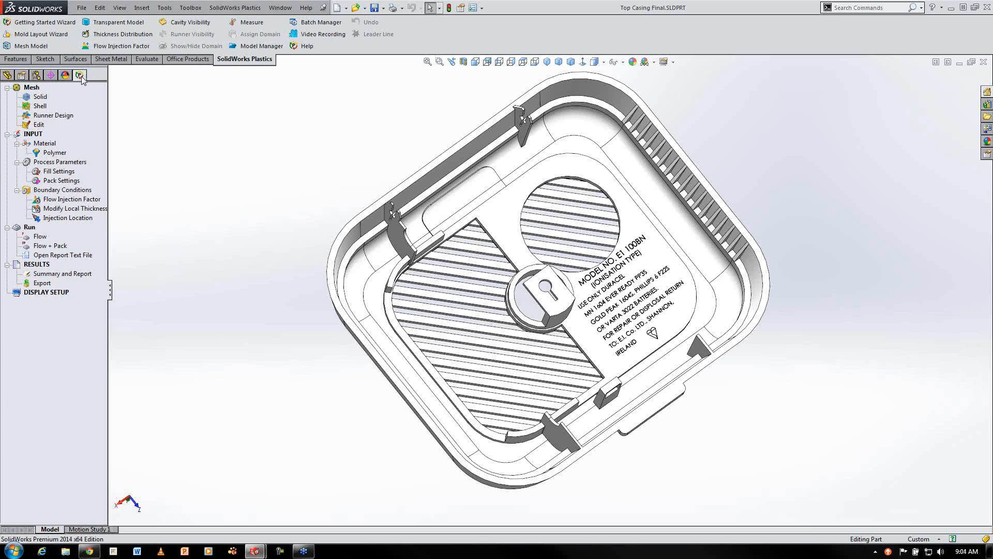
Activate the '1 - Default - Thick' configuration and reload the Plastics project
left_click(40, 76)
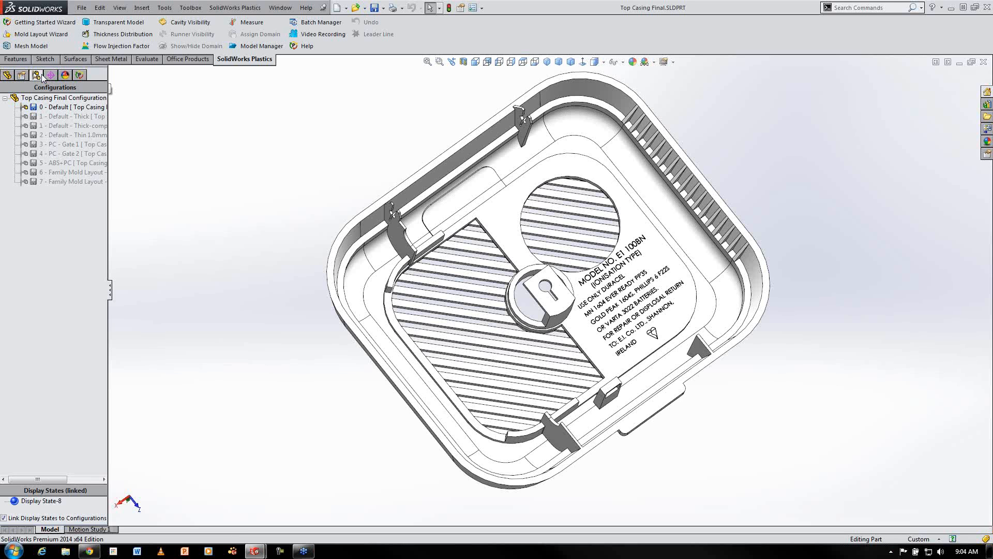
double_click(74, 119)
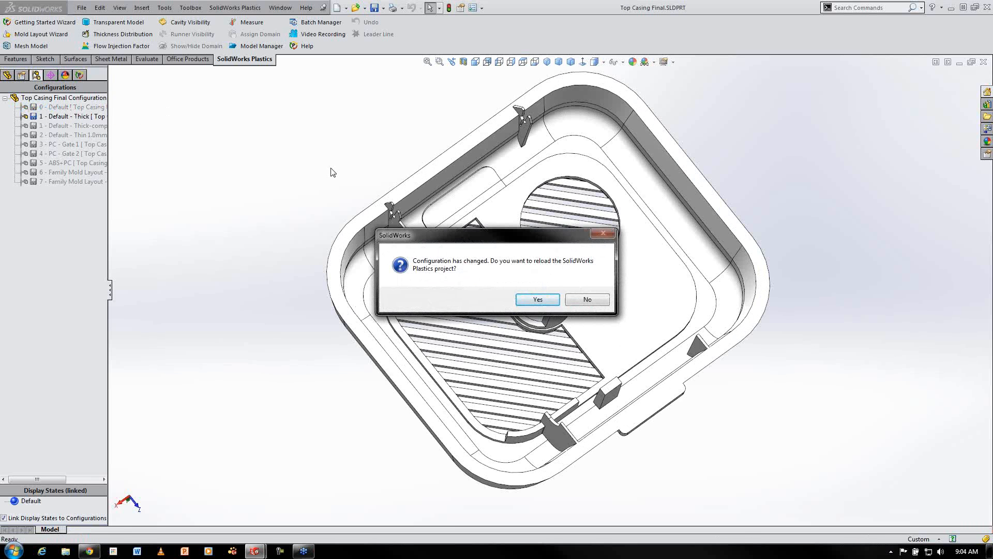
left_click(547, 302)
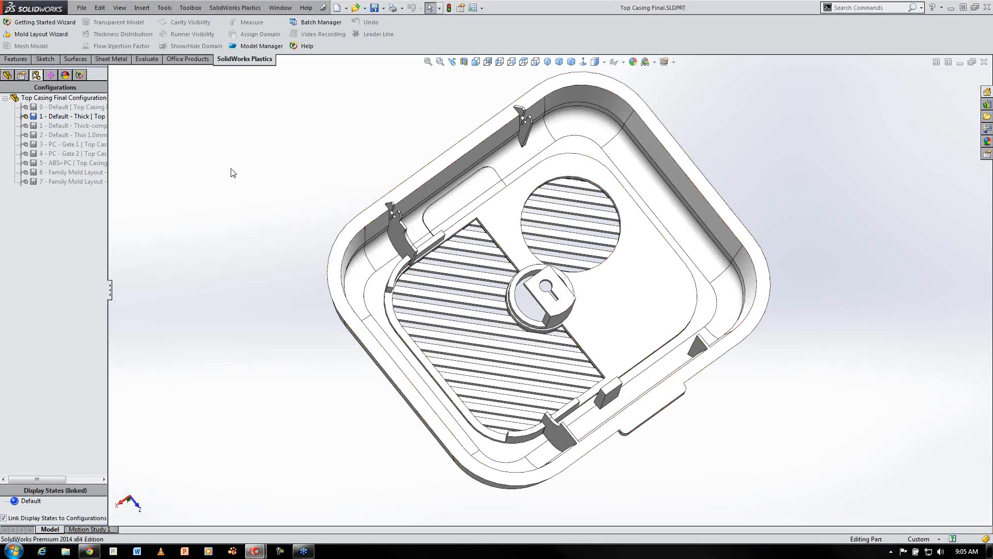
Start a shell mesh and select the cavity domain for meshing
left_click(80, 75)
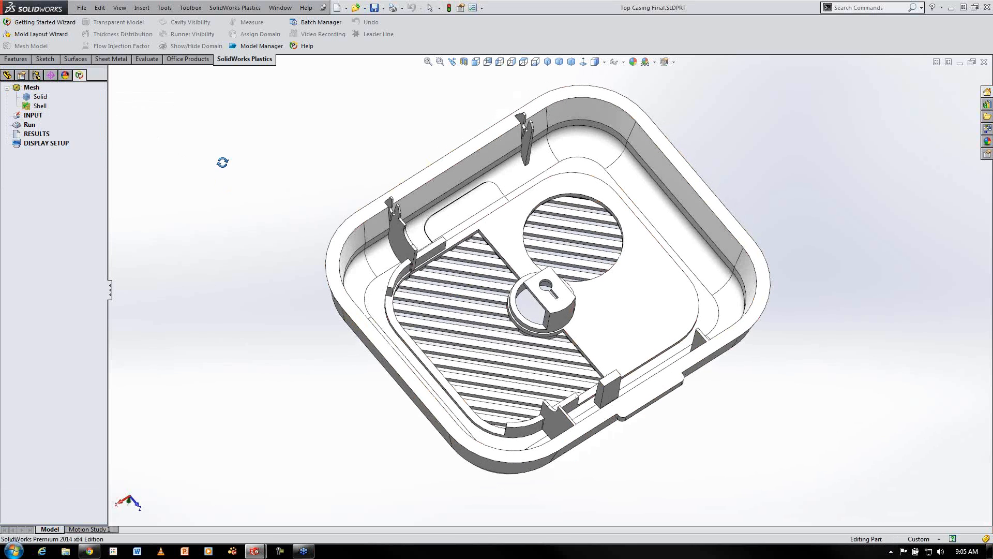
right_click(41, 107)
left_click(83, 123)
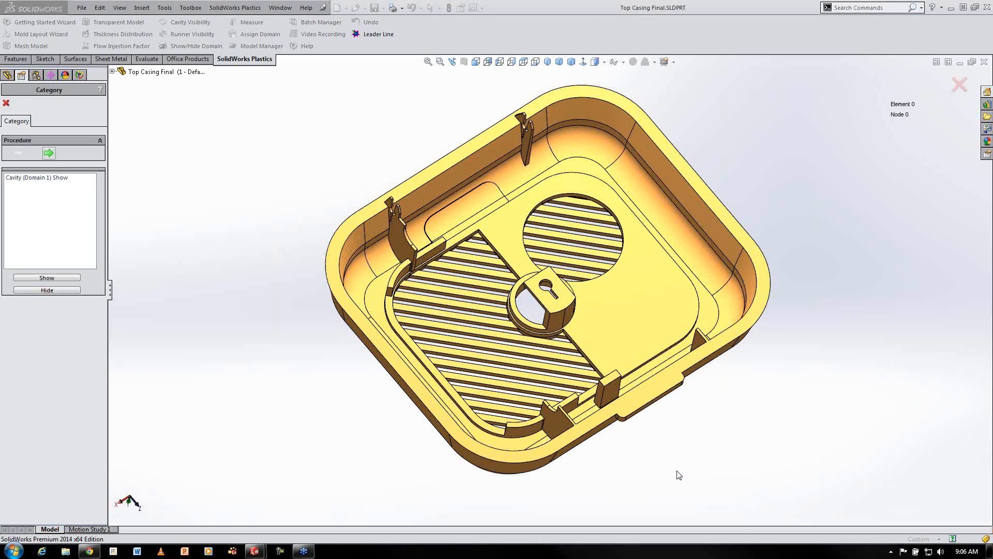
left_click(55, 178)
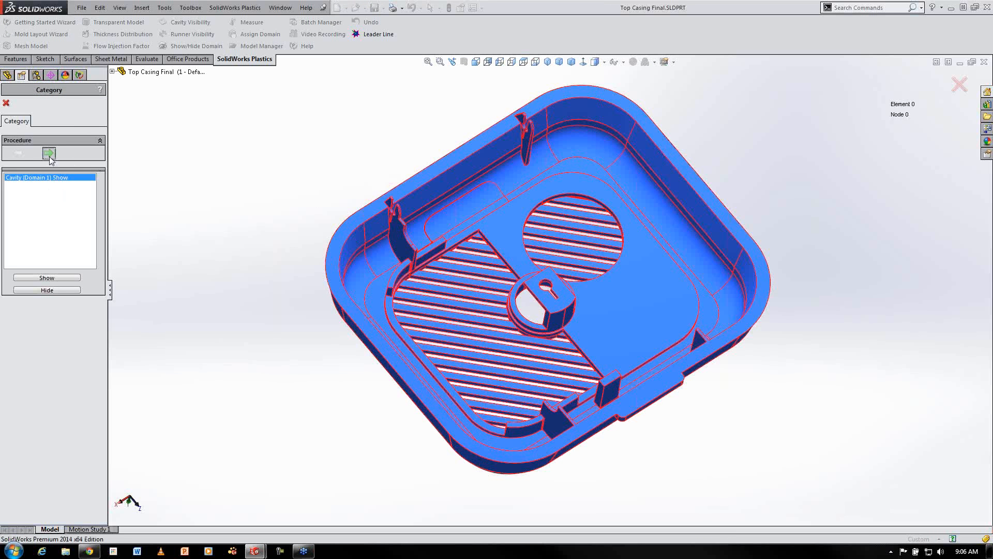
left_click(49, 153)
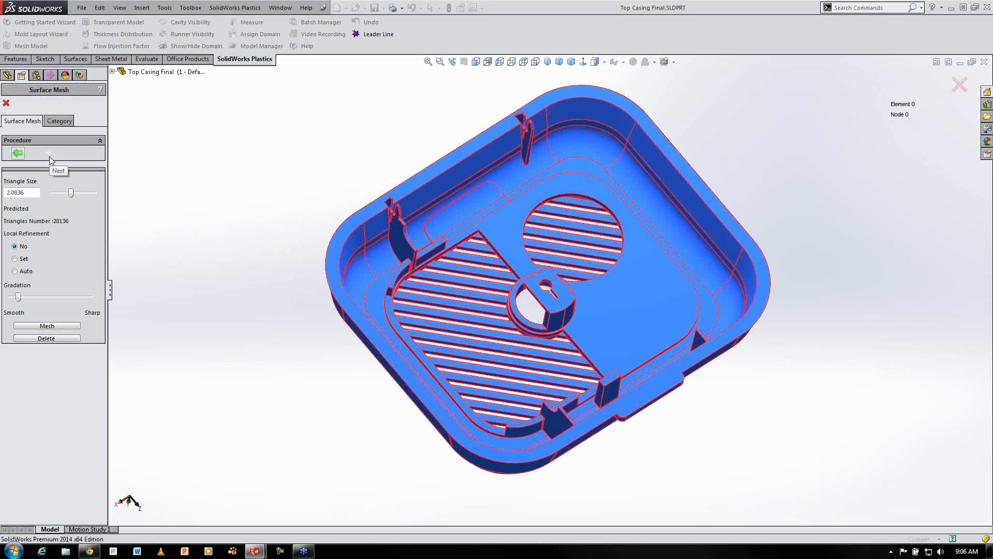
Set the triangle size to 18 with Set local refinement and generate the surface mesh
left_click_drag(70, 193, 99, 196)
left_click_drag(94, 193, 1, 198)
type("18")
left_click(25, 259)
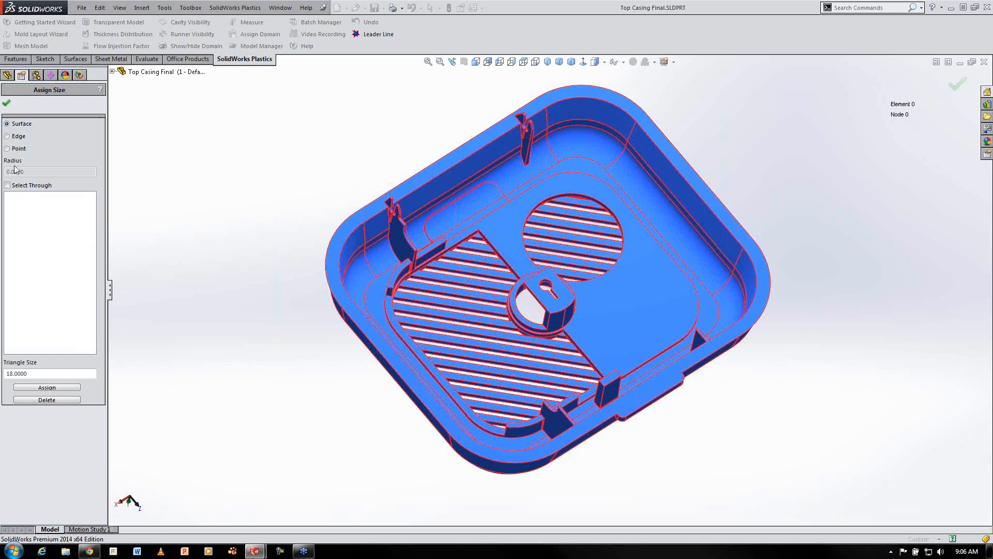
left_click(6, 103)
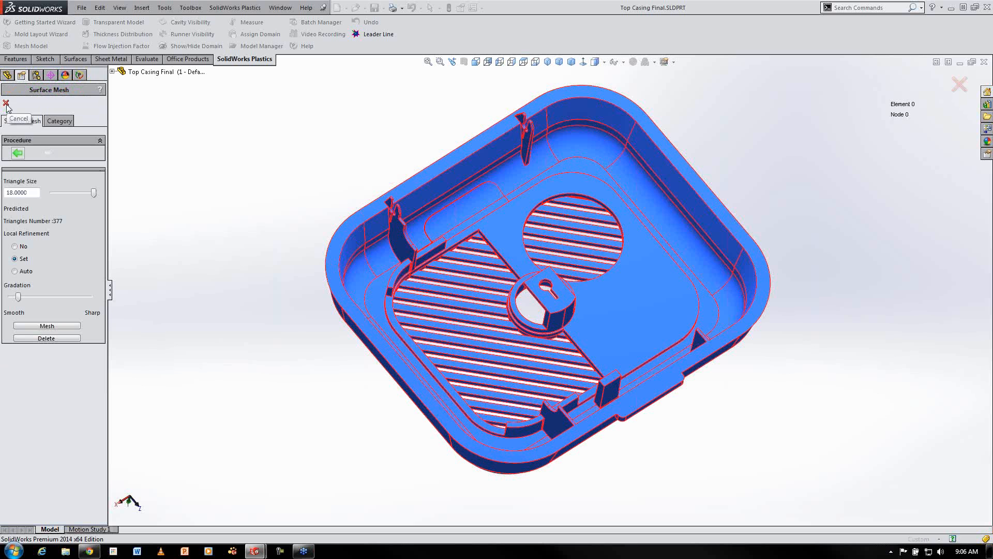
left_click(57, 326)
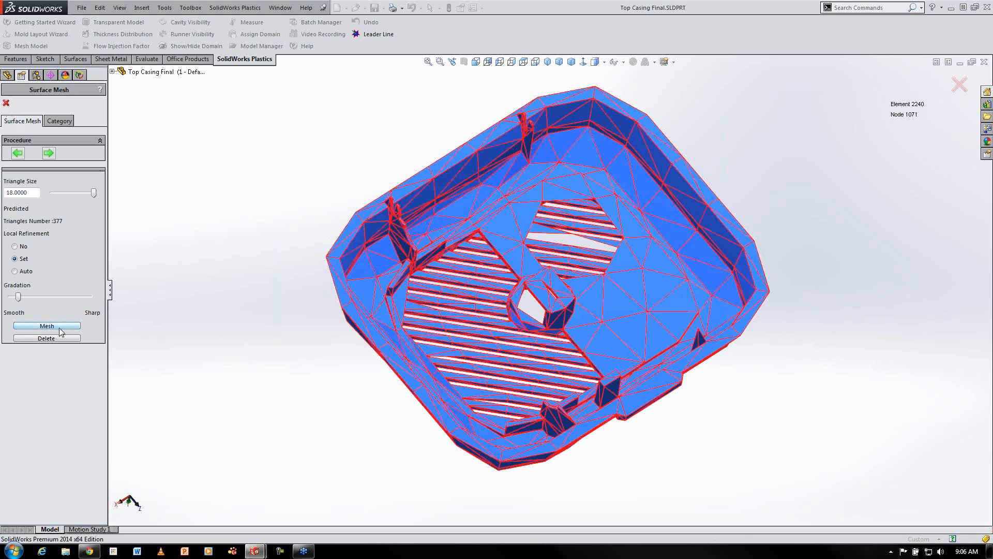
Remesh with Auto local refinement and accept the shell mesh
left_click(20, 272)
left_click(55, 325)
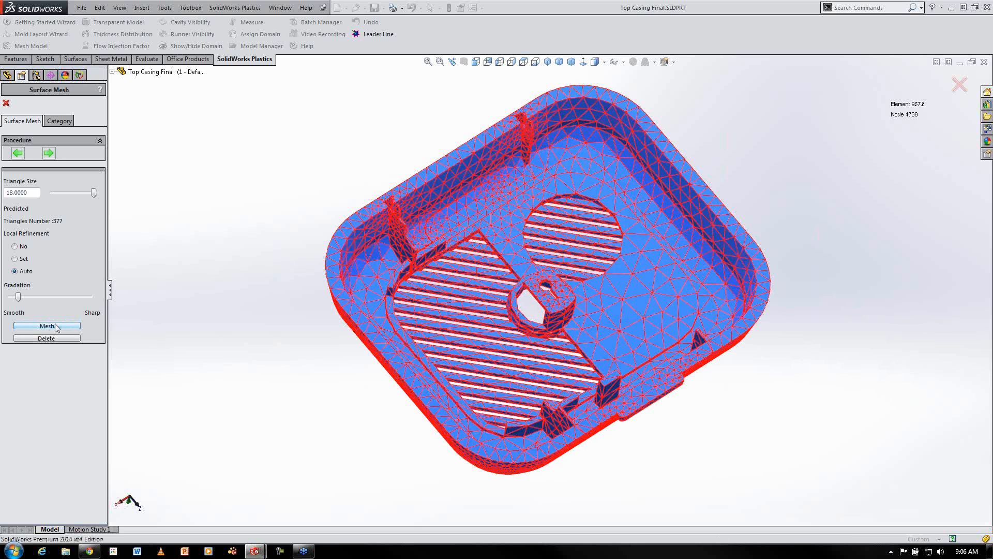
left_click(51, 154)
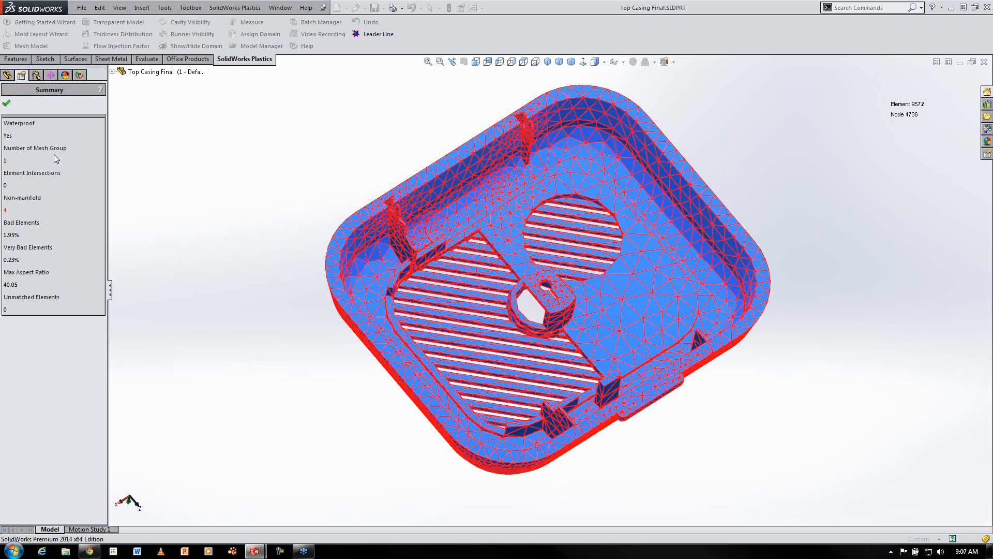
left_click(7, 103)
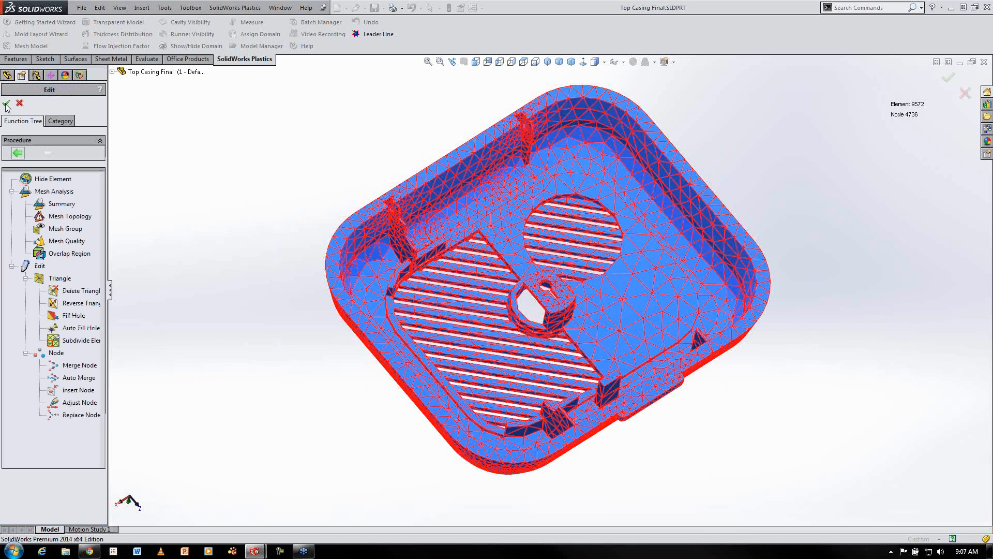
left_click(7, 104)
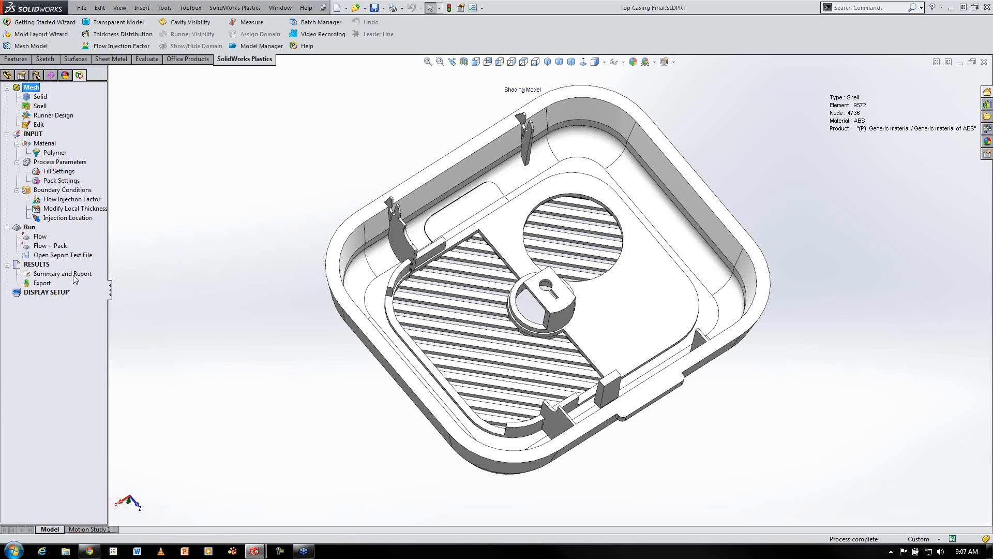
Display the mesh model and open the polymer material database
left_click(26, 45)
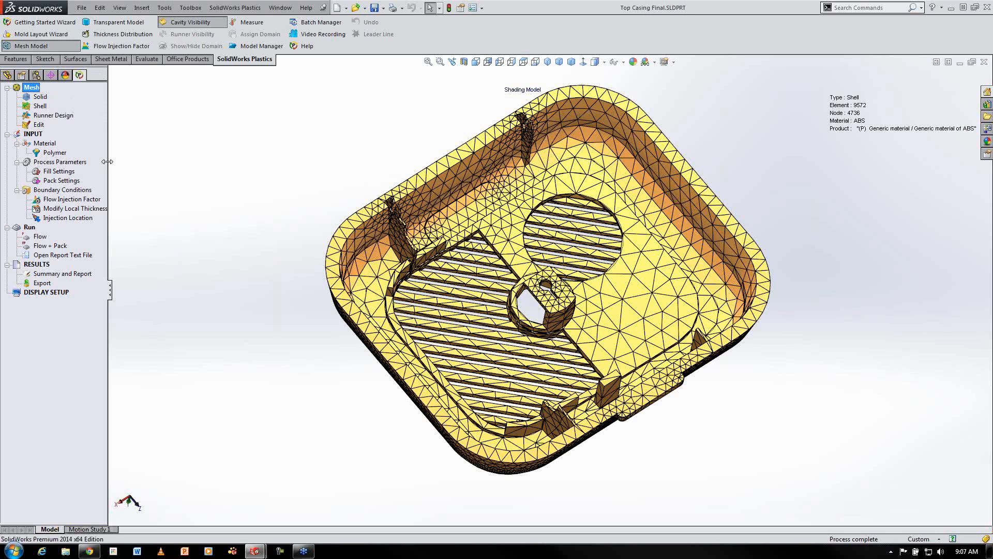
right_click(53, 153)
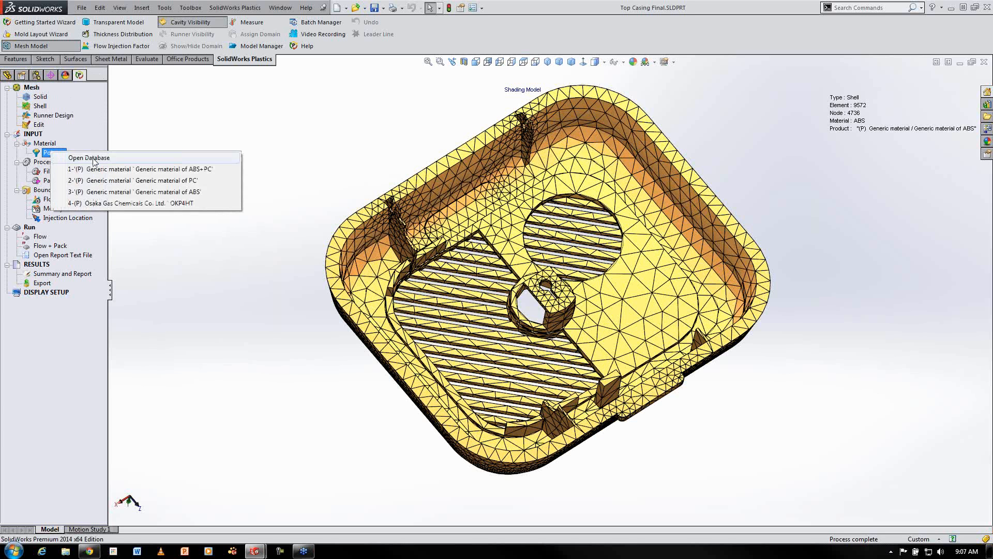
left_click(89, 158)
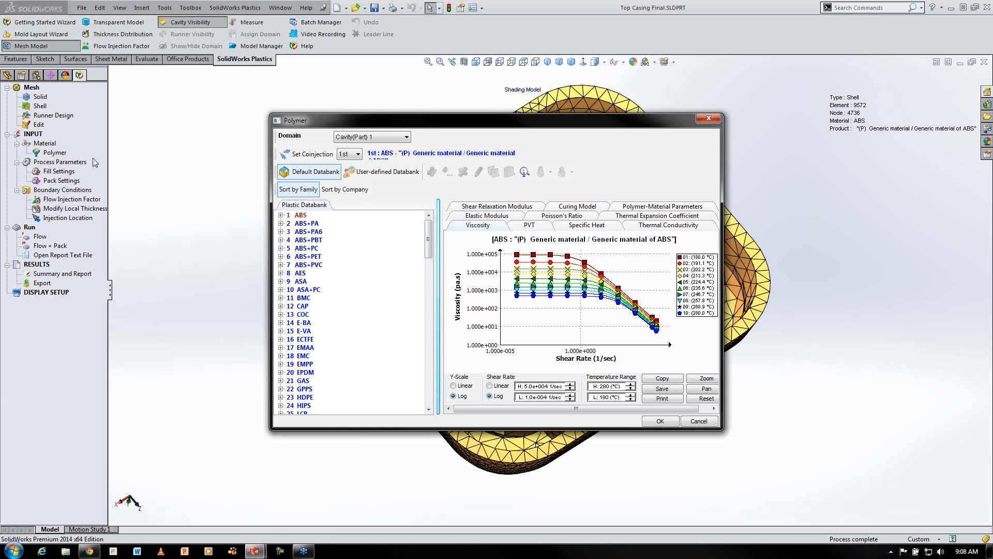
Browse the plastic databank by family and by company to examine the available polymer materials
left_click_drag(430, 232, 446, 379)
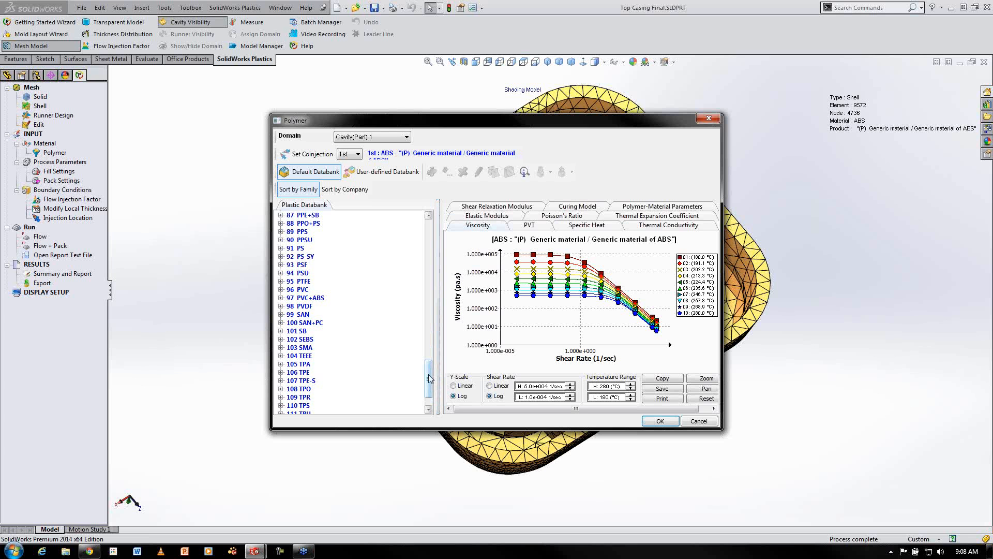
left_click_drag(429, 379, 430, 238)
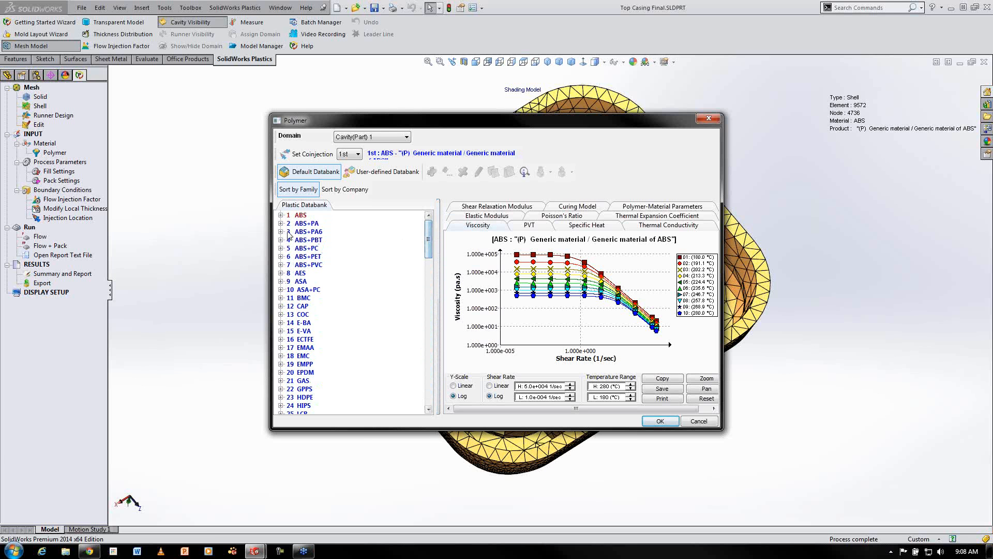
left_click(280, 216)
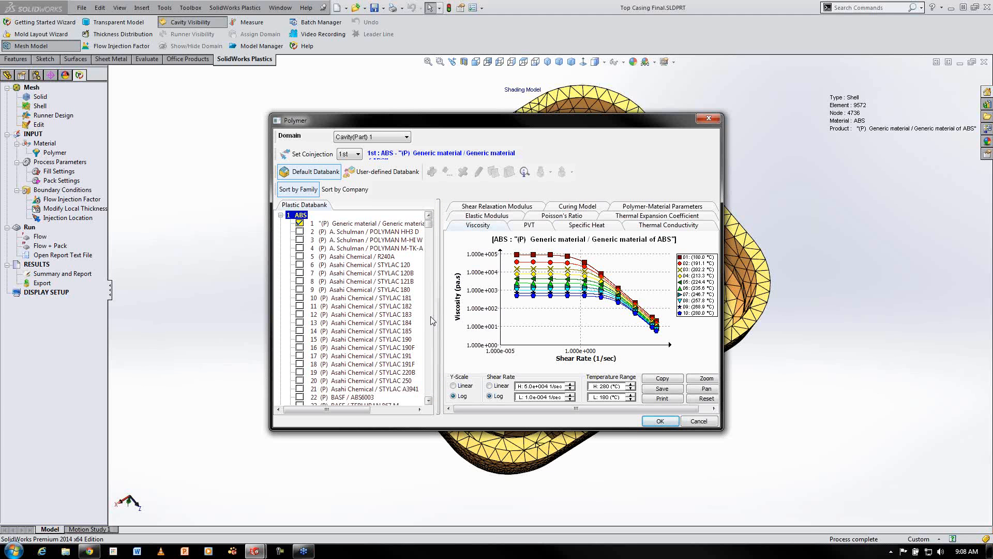
left_click(345, 189)
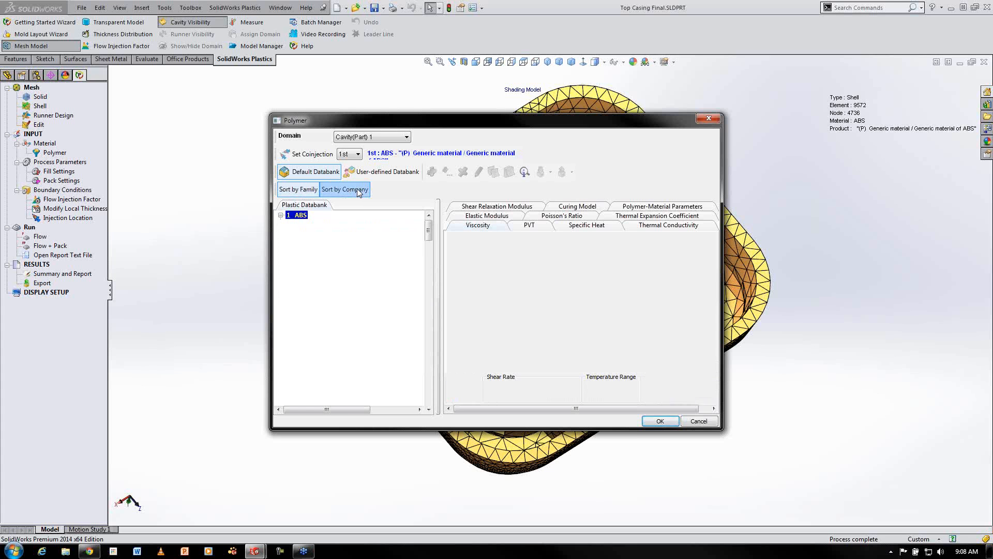
left_click(280, 215)
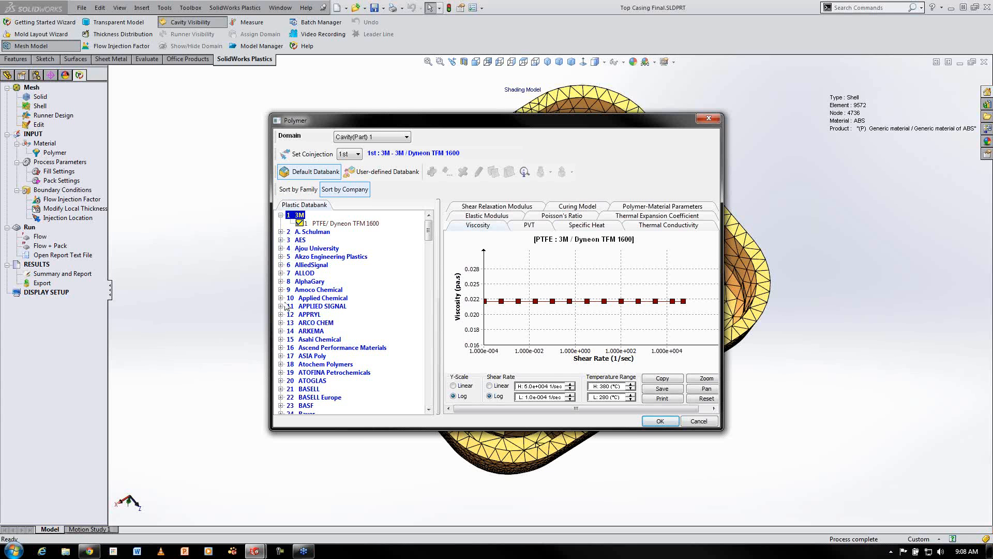
left_click(281, 290)
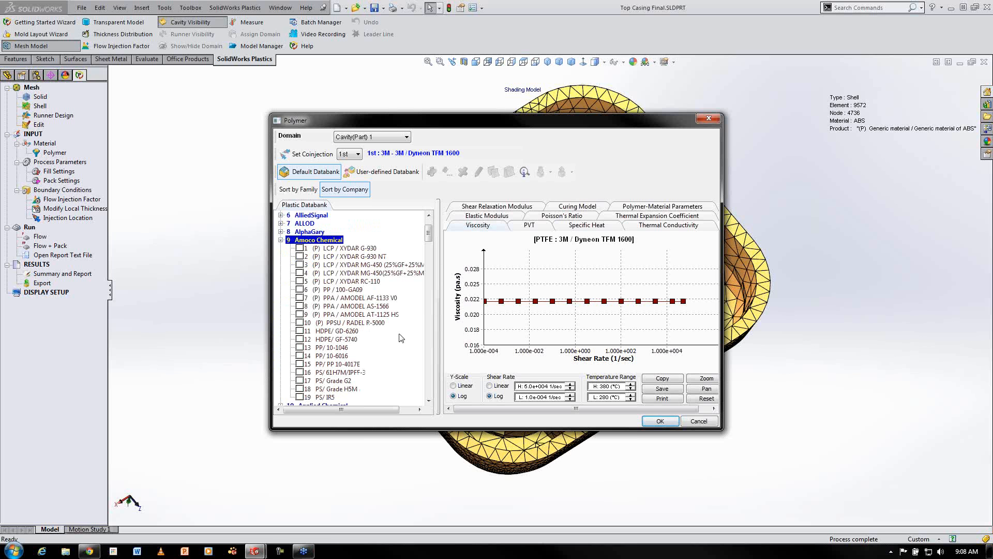
left_click(281, 240)
left_click(299, 190)
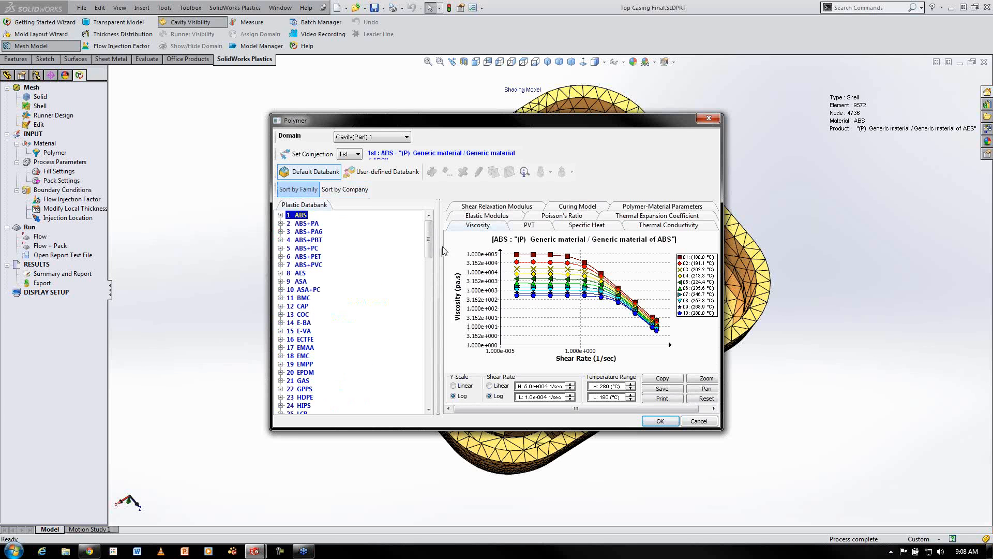
Select the generic PC material from the PC family and apply it to the cavity
scroll(429, 248, "down", 1)
left_click_drag(429, 249, 430, 311)
left_click(281, 305)
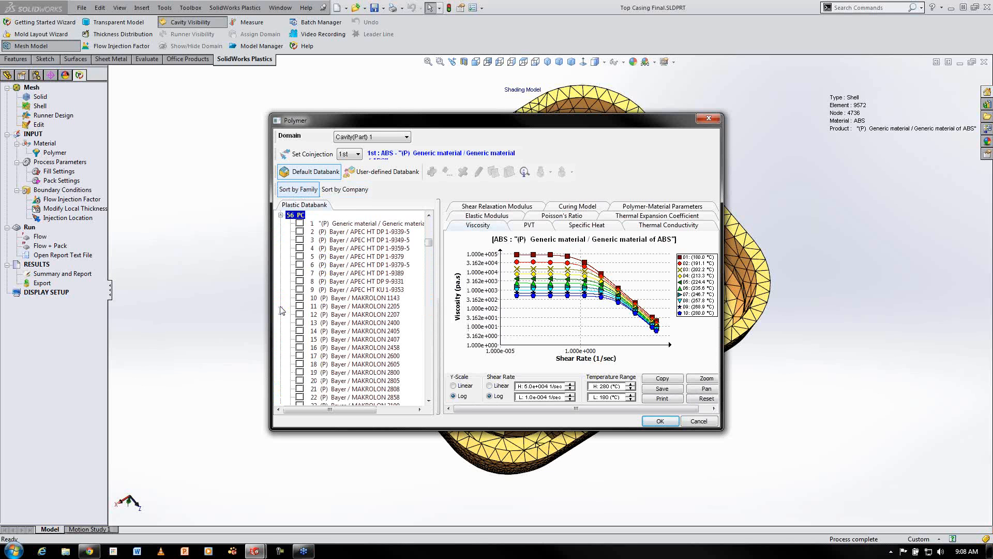
left_click(300, 223)
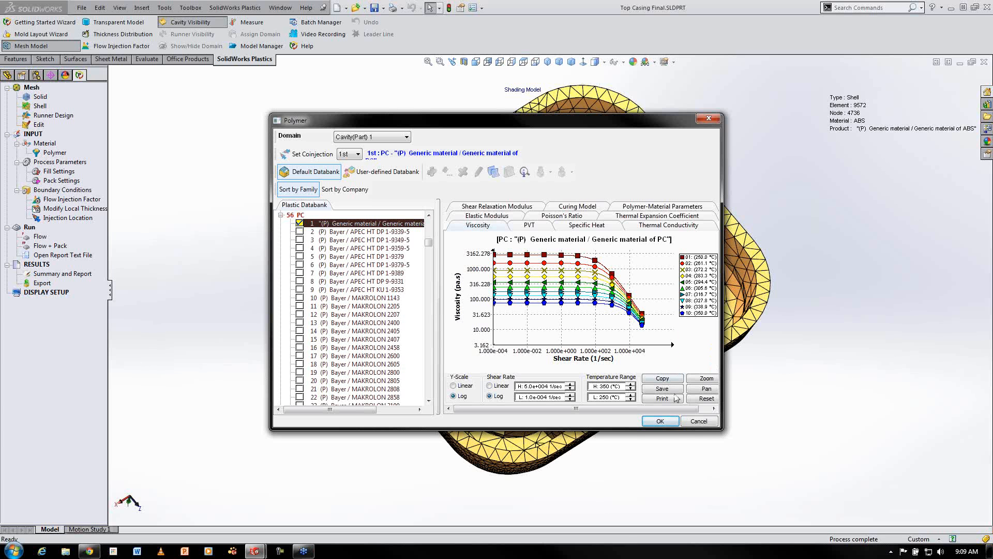
left_click(660, 420)
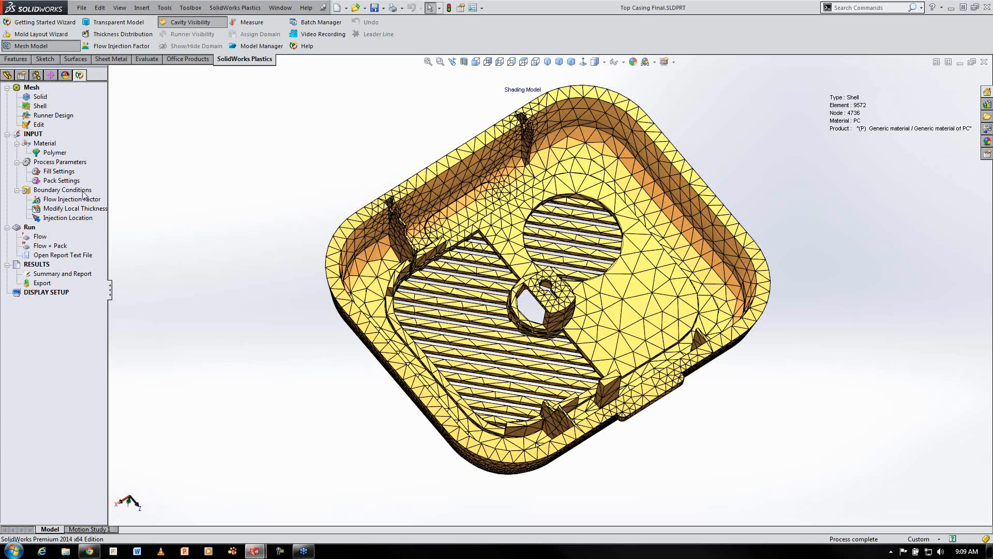
Open the fill settings, review the advanced options and machine database, and accept the settings
right_click(67, 171)
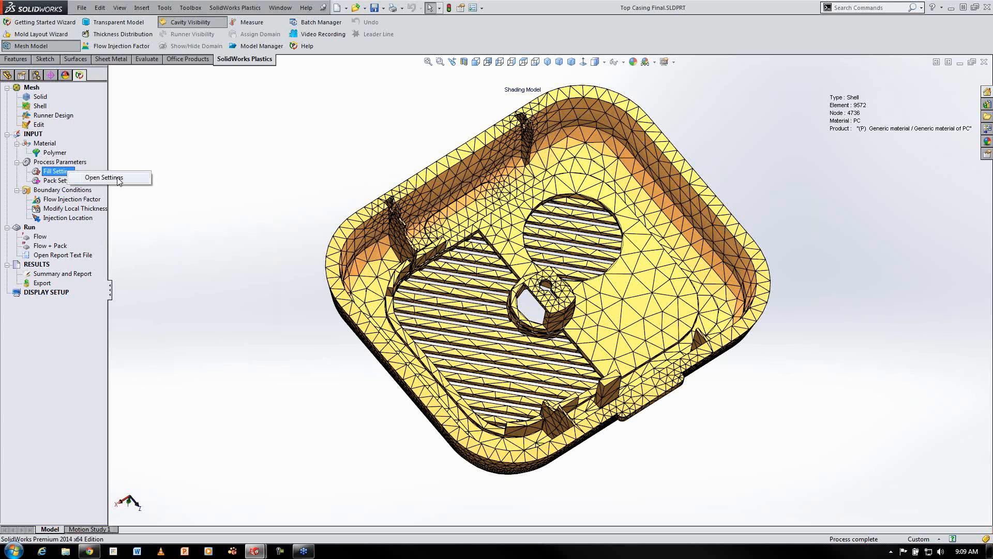
left_click(117, 177)
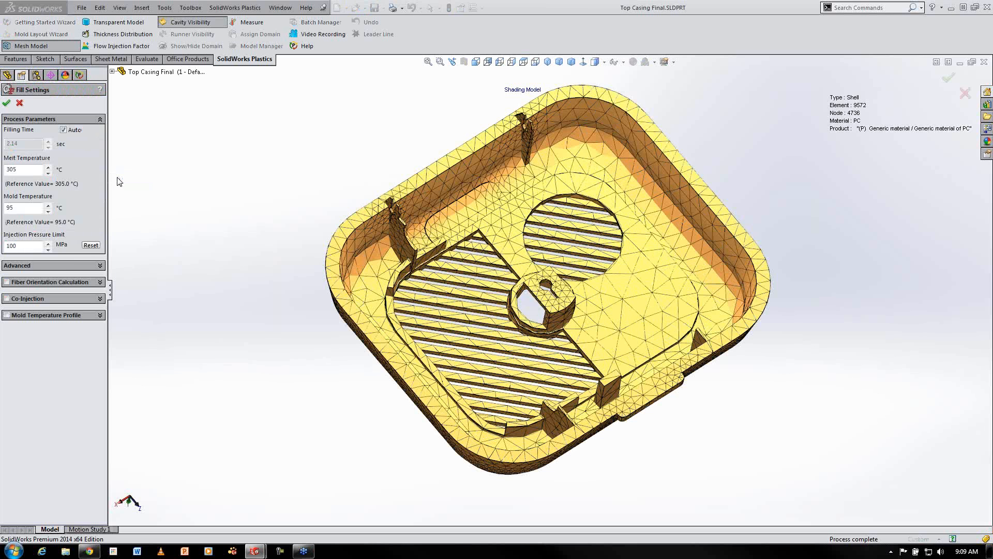
left_click(100, 267)
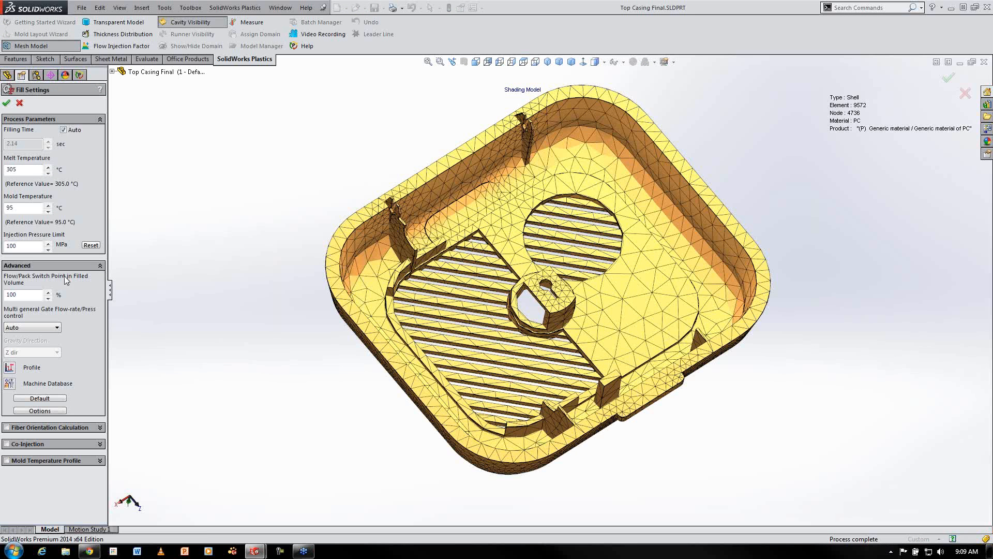
left_click(9, 383)
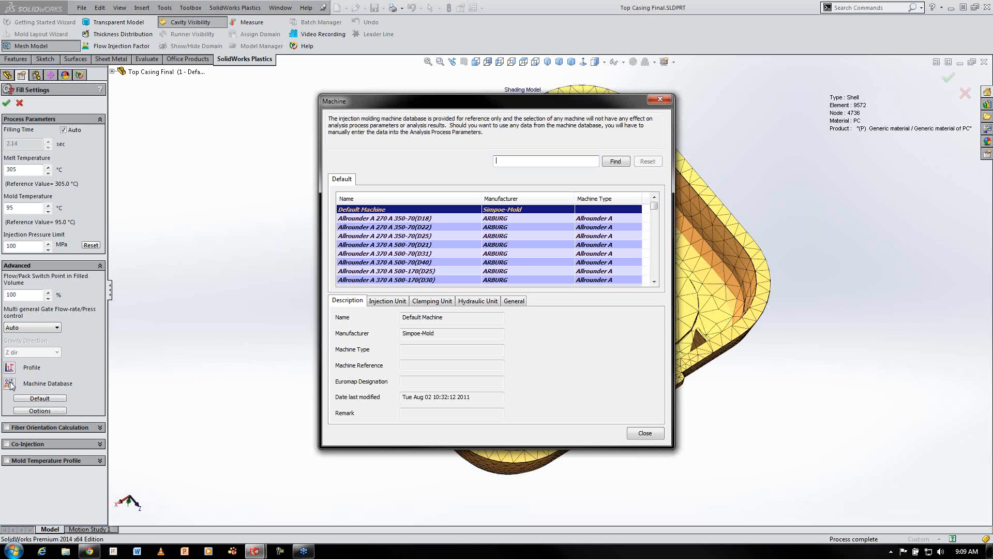
left_click(642, 434)
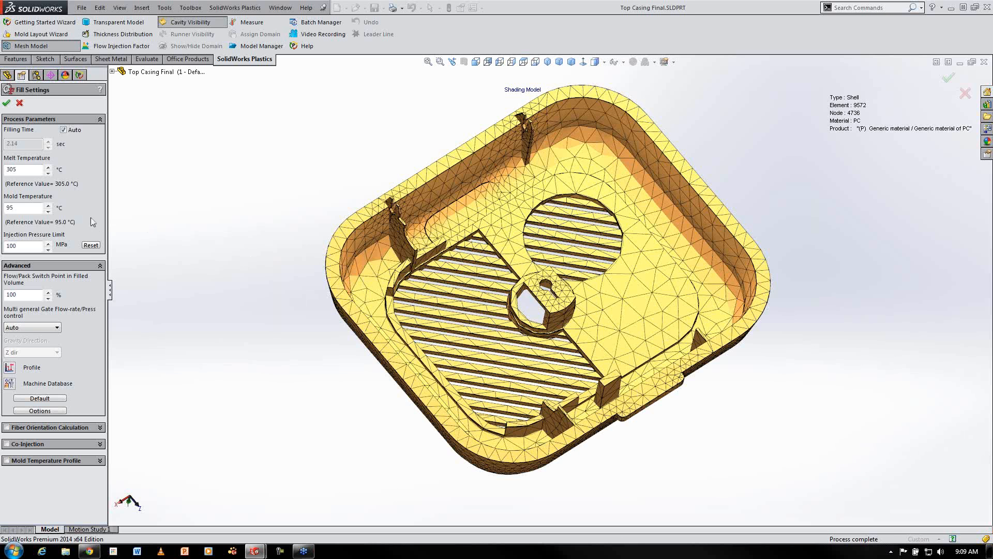
left_click(6, 104)
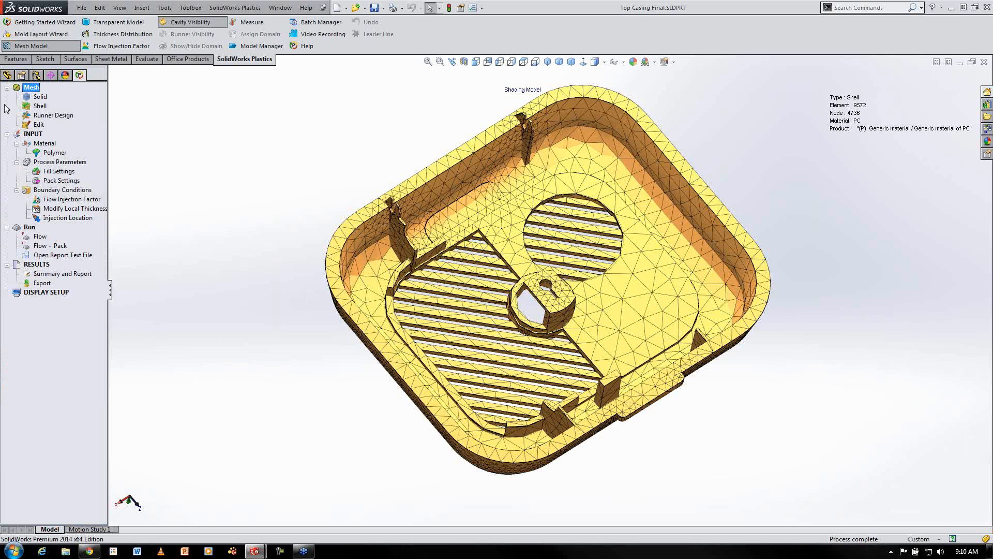
Place an injection location on the tab edge of the casing rim at about (-2.02, 0.00, 62.35) and accept it
right_click(72, 219)
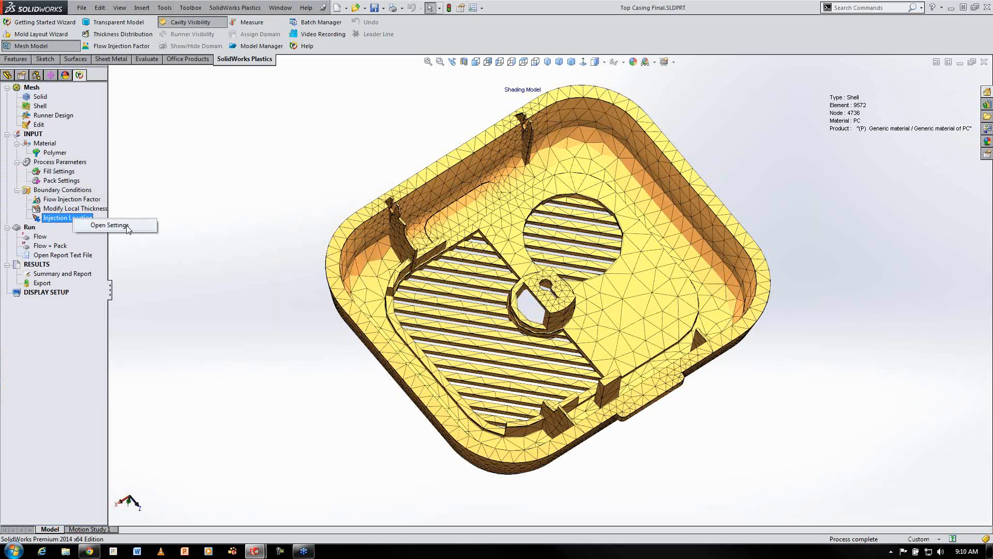
left_click(127, 226)
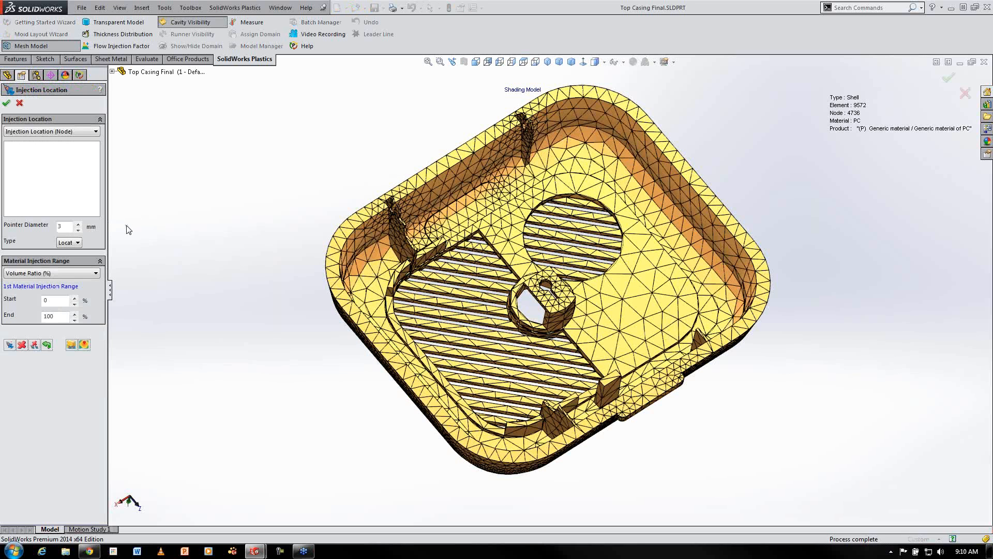
middle_click_drag(667, 429, 645, 362)
left_click(644, 361)
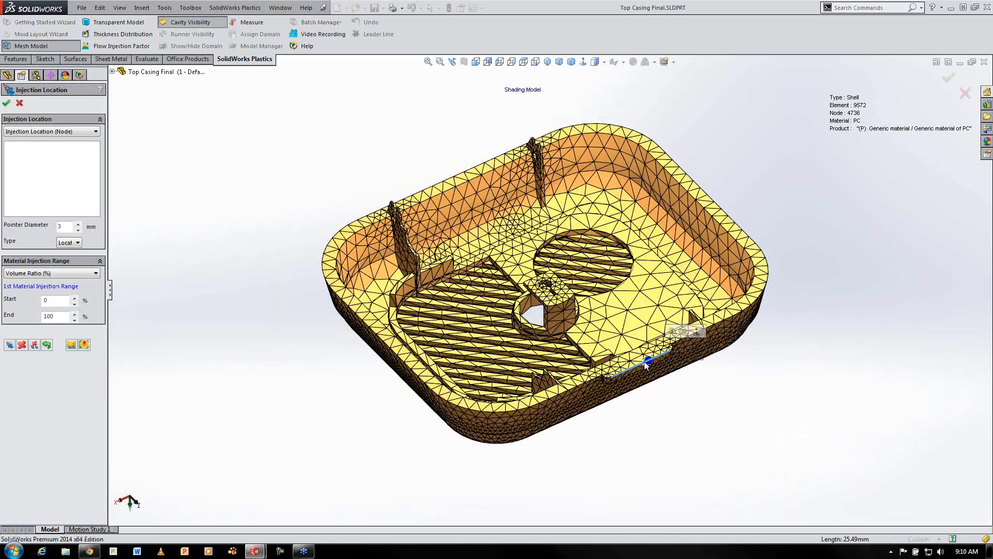
middle_click_drag(637, 402, 561, 188)
scroll(543, 202, "down", 5)
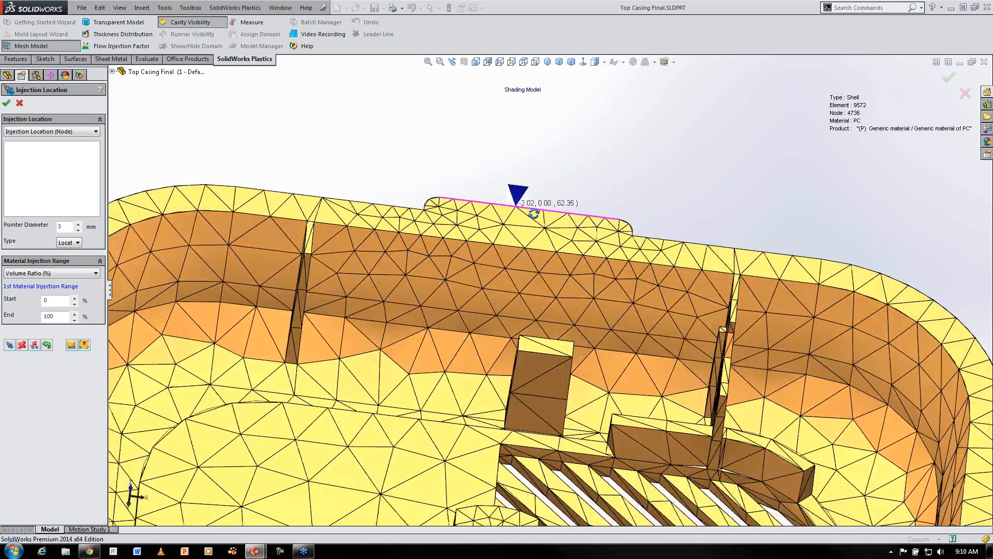
scroll(534, 214, "up", 2)
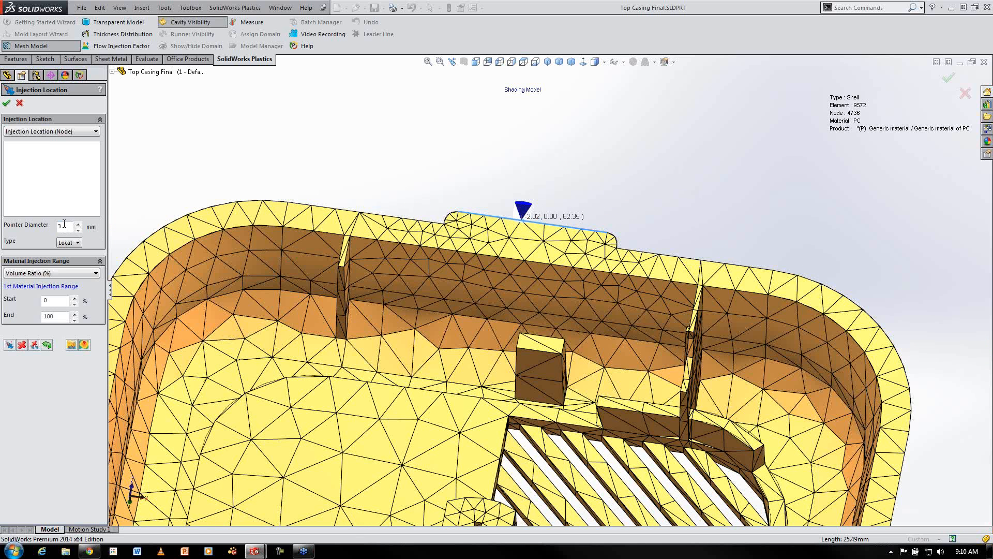
left_click(9, 345)
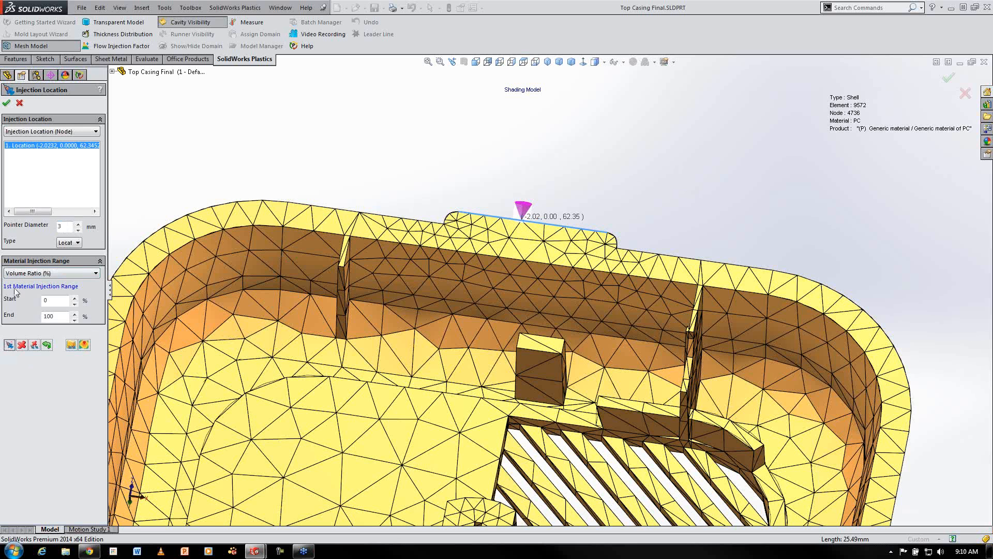
left_click(6, 102)
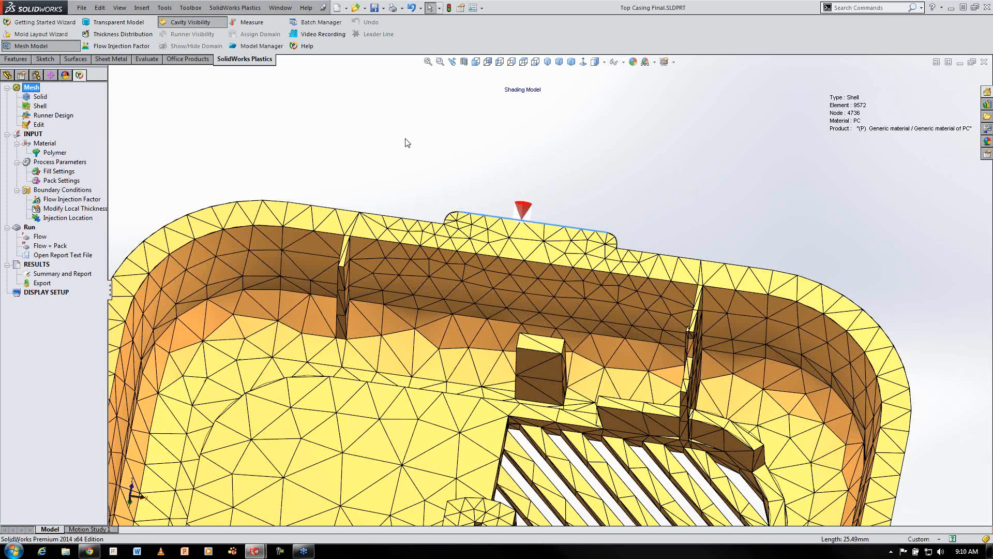
Run the Flow analysis on the casing
scroll(468, 163, "up", 5)
middle_click_drag(480, 182, 499, 131, "ctrl")
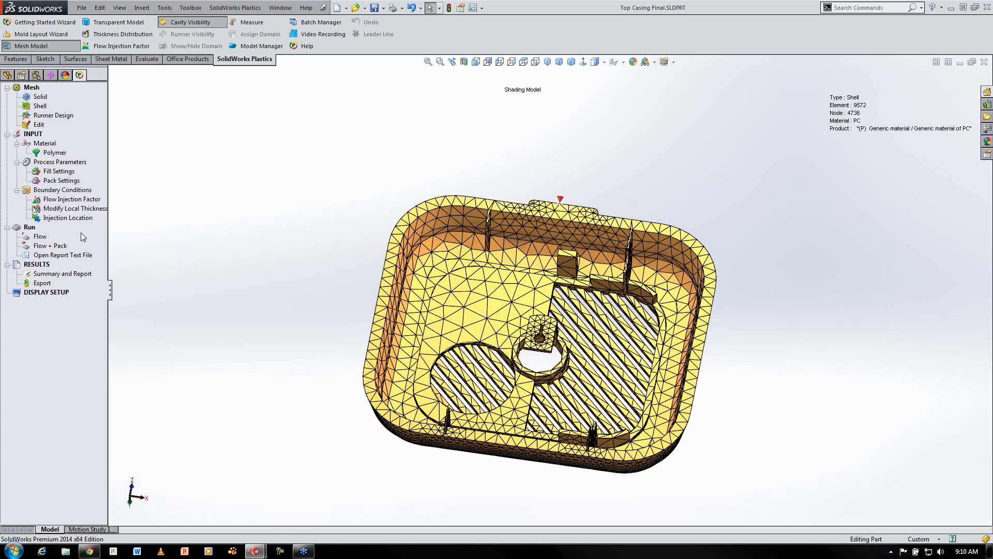
right_click(37, 236)
left_click(73, 241)
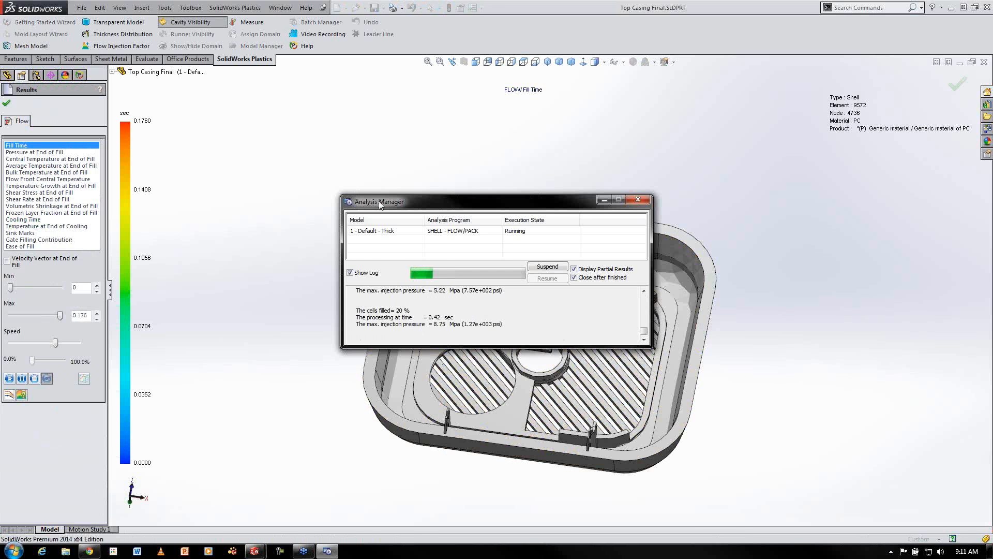
left_click_drag(380, 202, 197, 83)
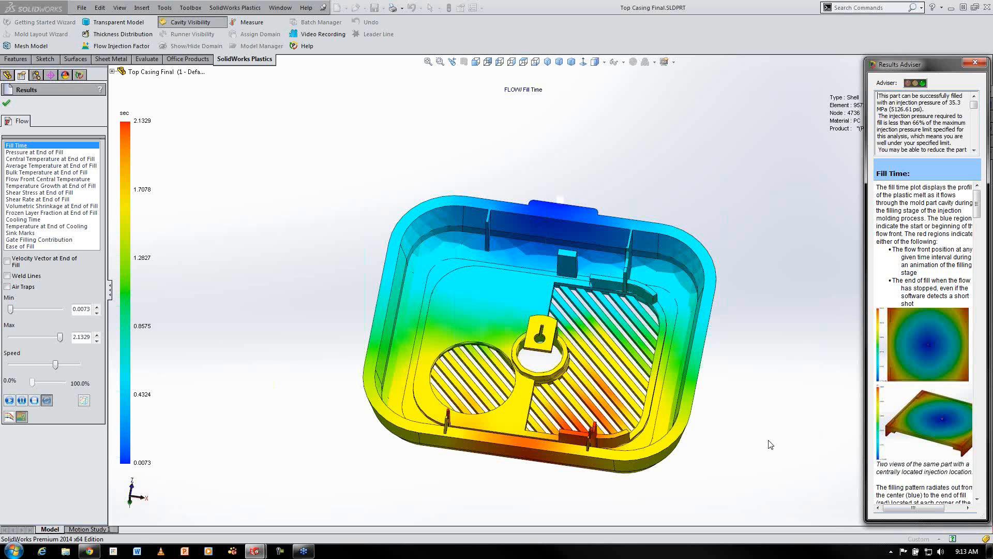
Read through the Results Adviser notes and close the adviser
left_click_drag(974, 105, 977, 123)
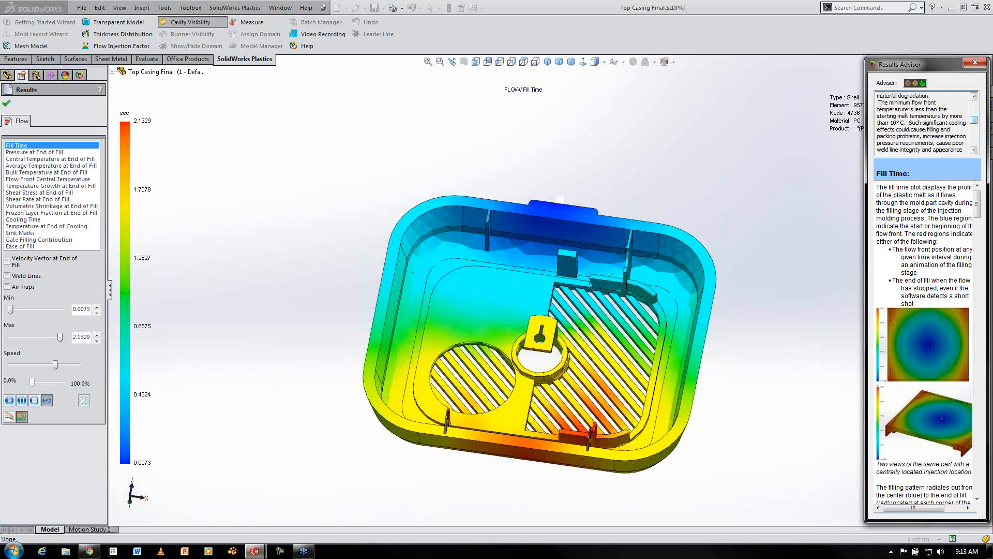
left_click_drag(979, 204, 986, 254)
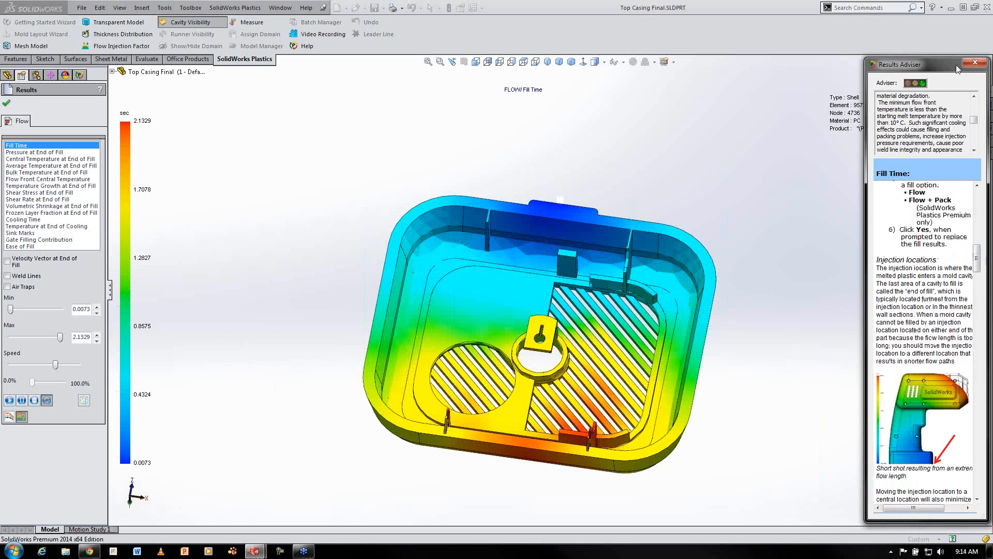
left_click(975, 63)
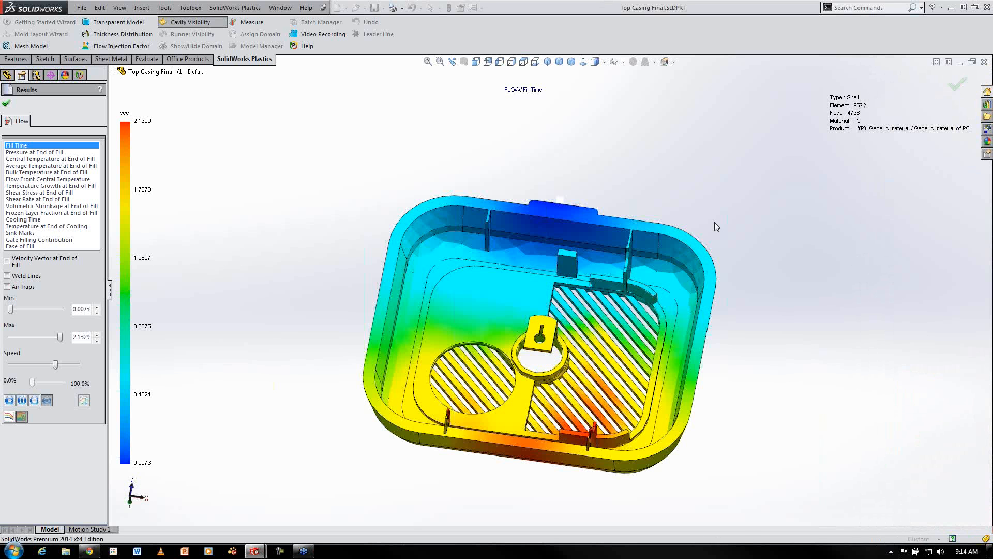
Play the fill time animation to watch the flow front, then turn on the weld lines display
left_click(9, 400)
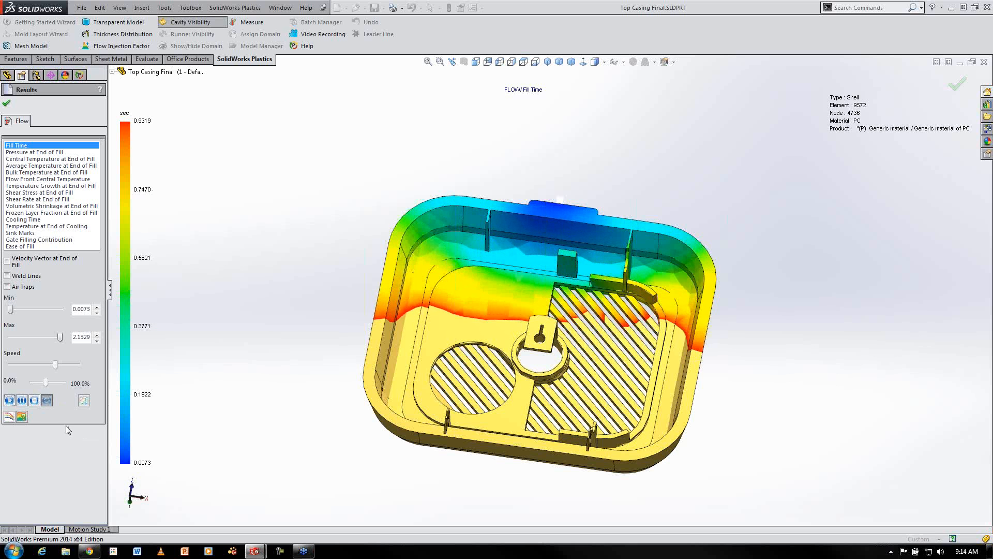
left_click(9, 401)
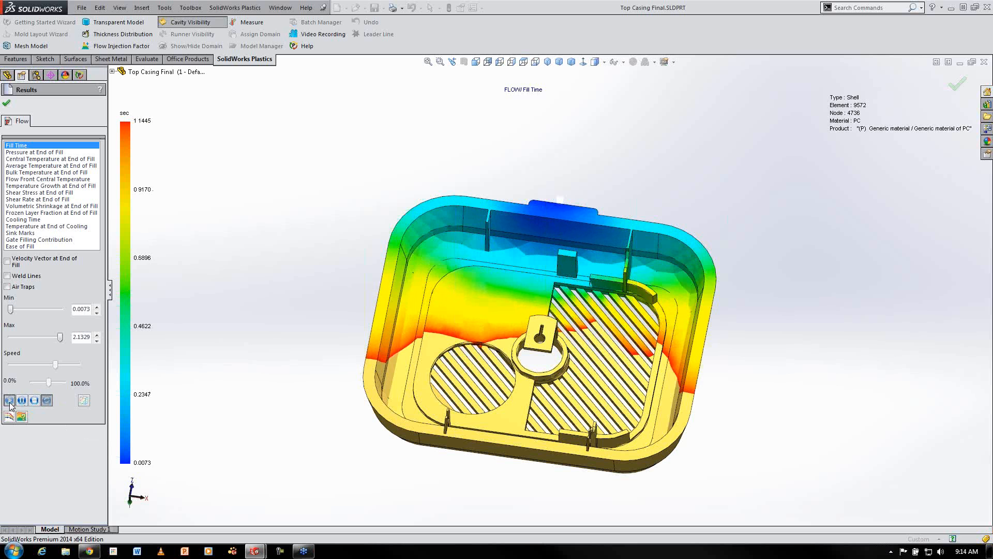
left_click(22, 401)
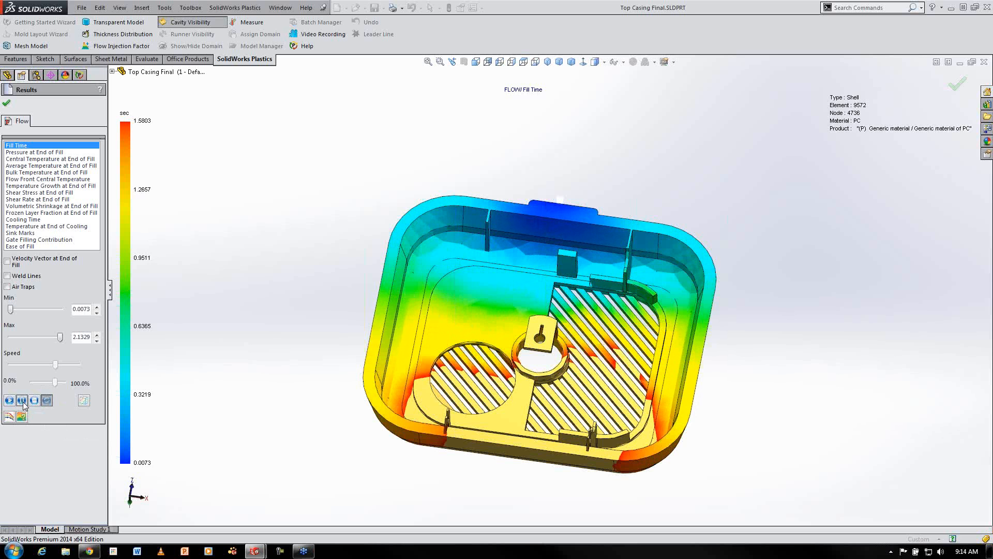
middle_click_drag(546, 391, 691, 434)
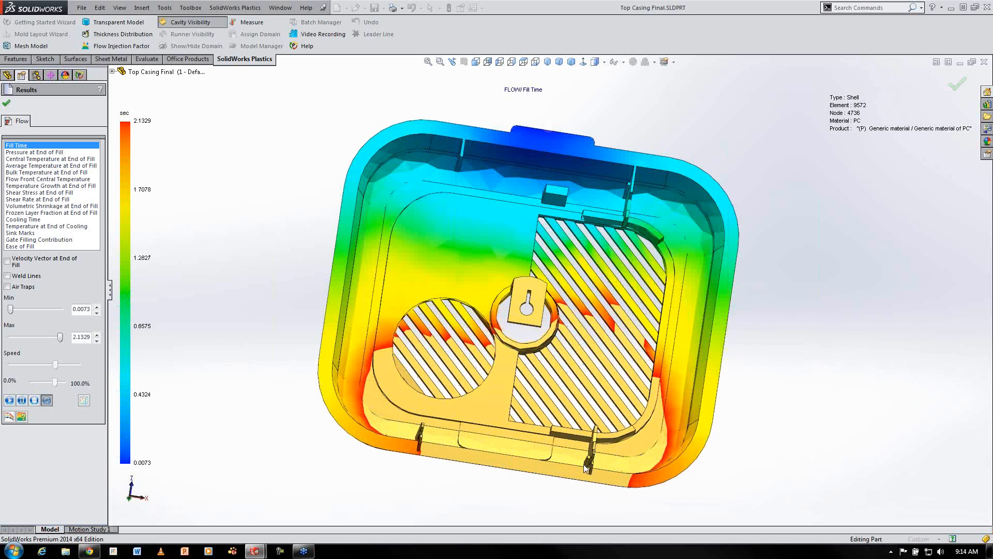
left_click(9, 400)
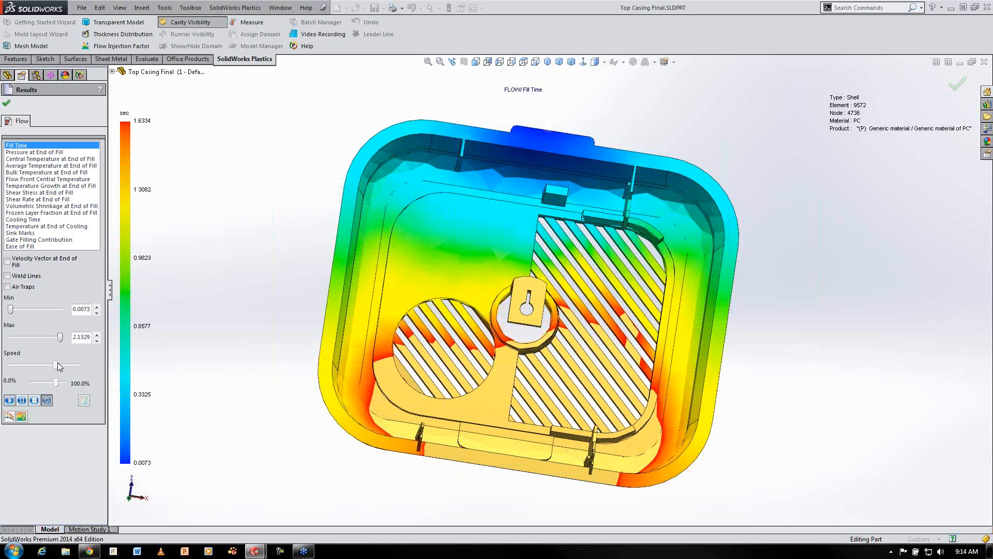
left_click(35, 400)
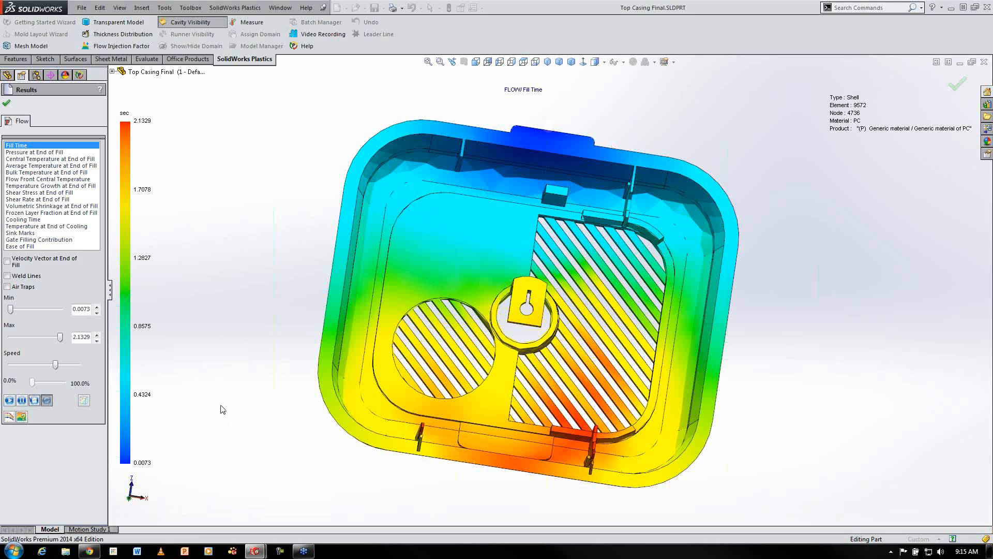
left_click(8, 278)
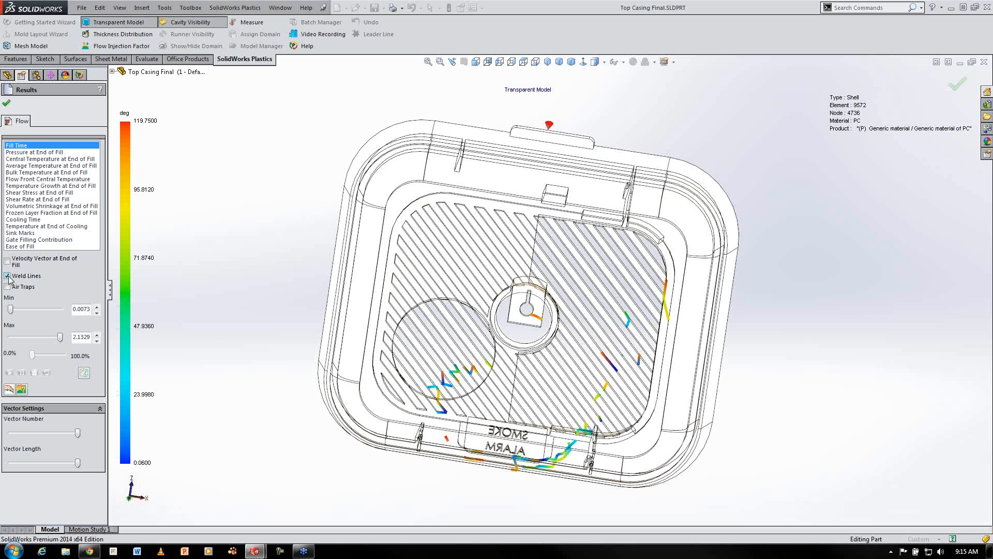
Swap the weld lines display for air traps, inspect them on the rotated casing, then hide air traps
left_click(7, 275)
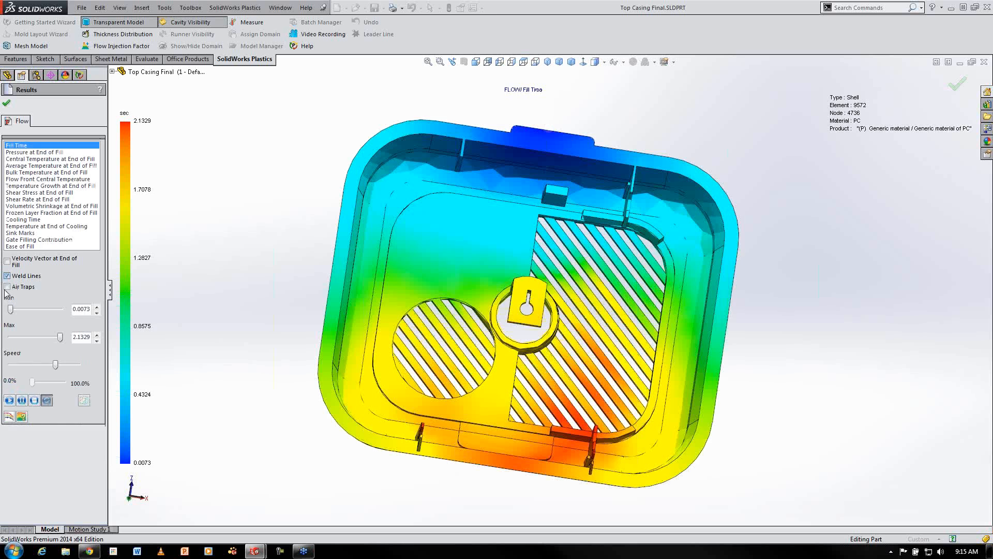
left_click(7, 286)
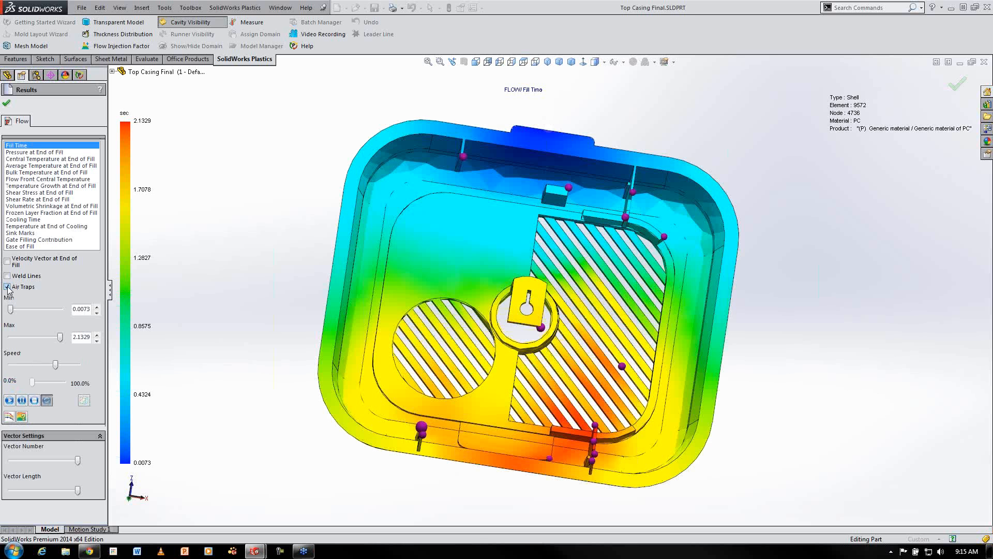
middle_click_drag(406, 348, 300, 308)
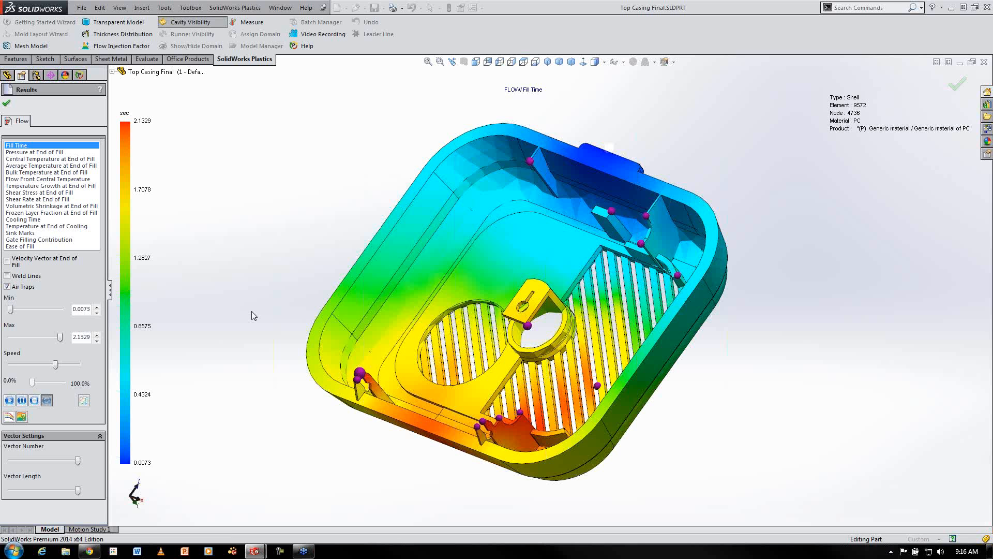
left_click(7, 287)
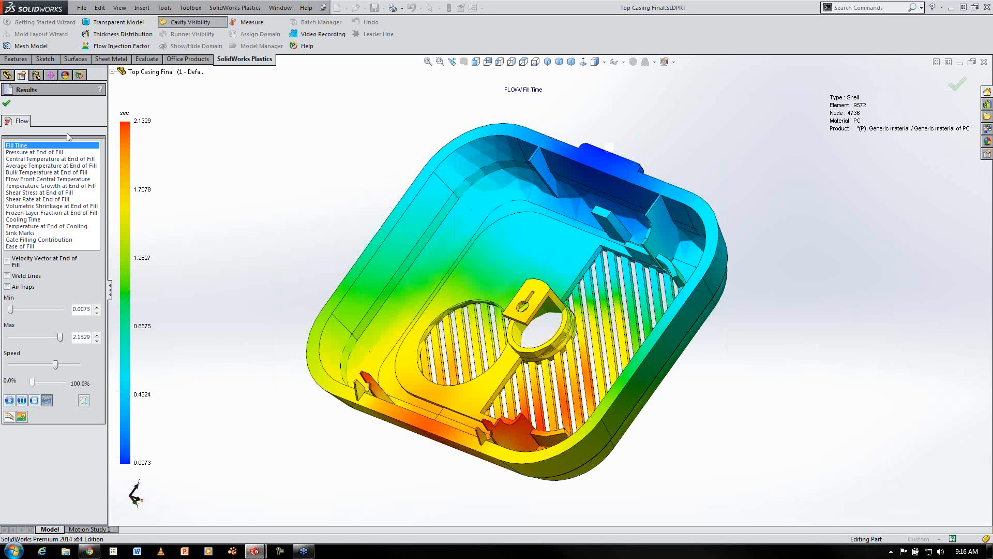
Review the Pressure at End of Fill, Central Temperature and Average Temperature at End of Fill plots
left_click(40, 152)
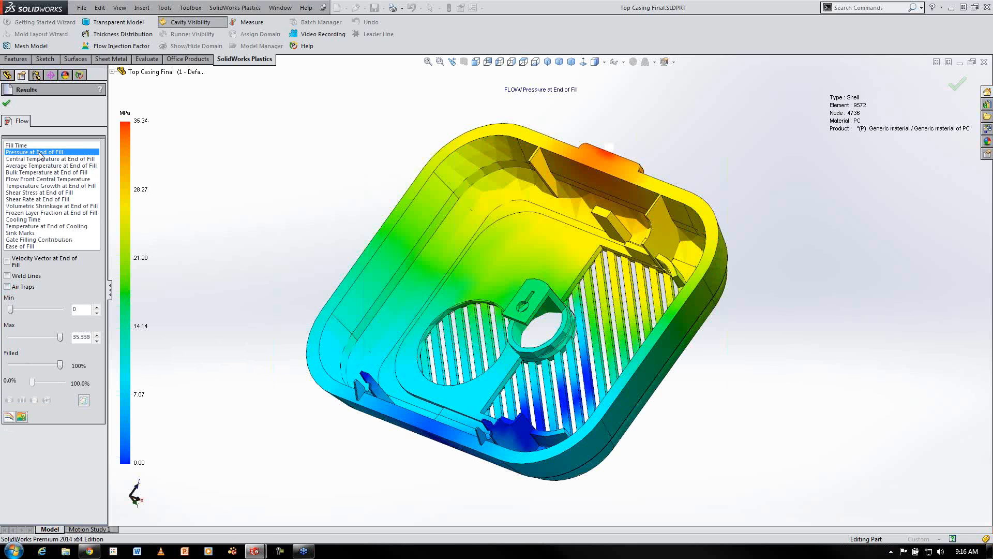
left_click(65, 160)
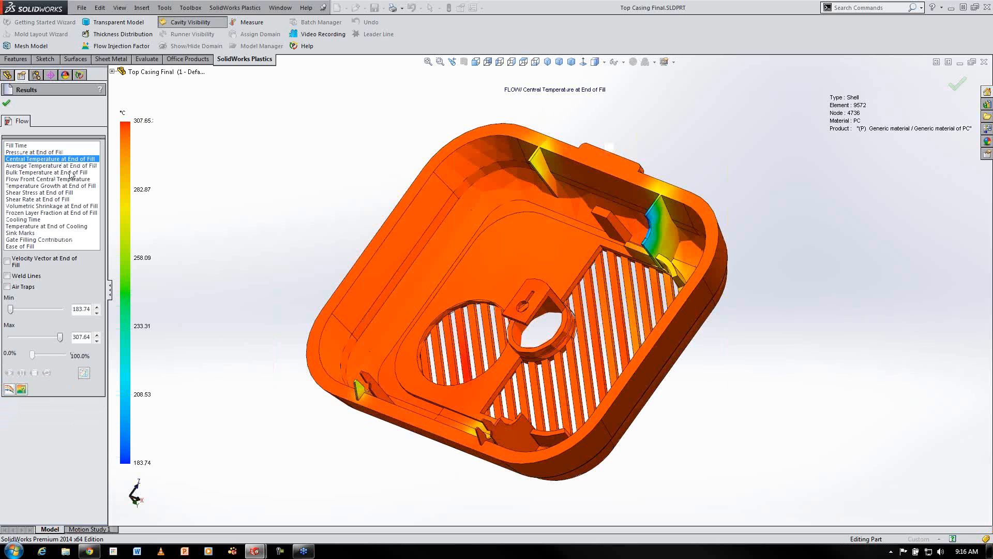
left_click(80, 166)
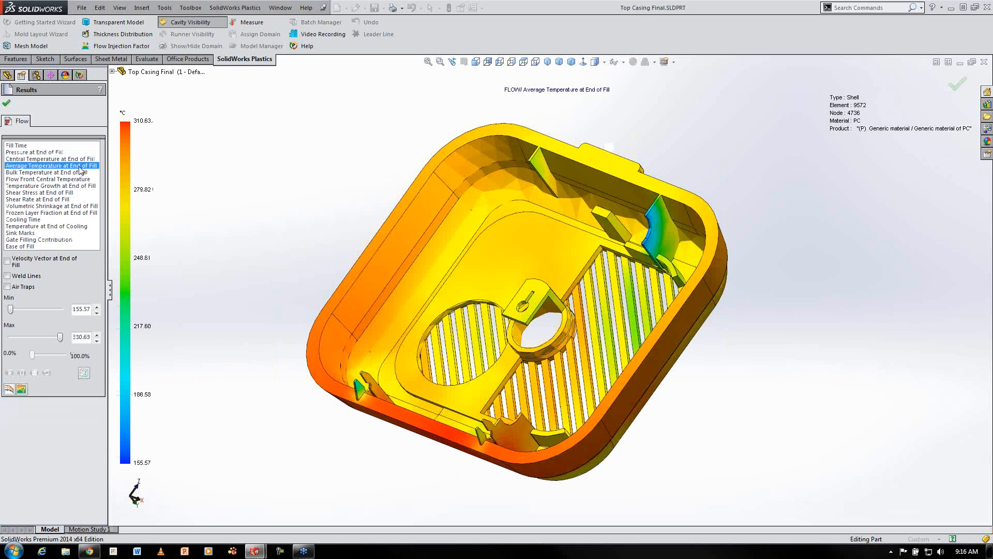
Review the Sink Marks plot on the rotated casing, then the Cooling Time plot
left_click(22, 233)
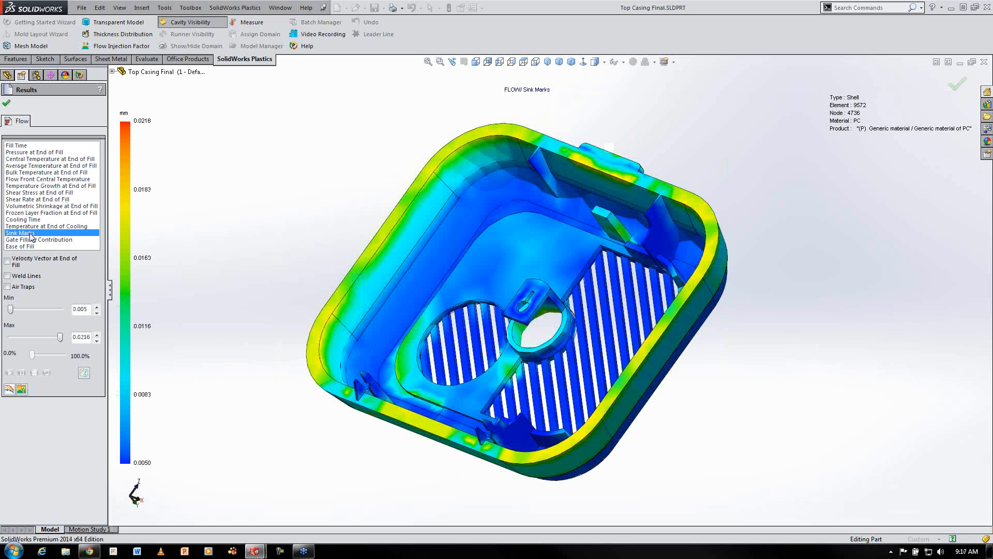
middle_click_drag(260, 308, 279, 273)
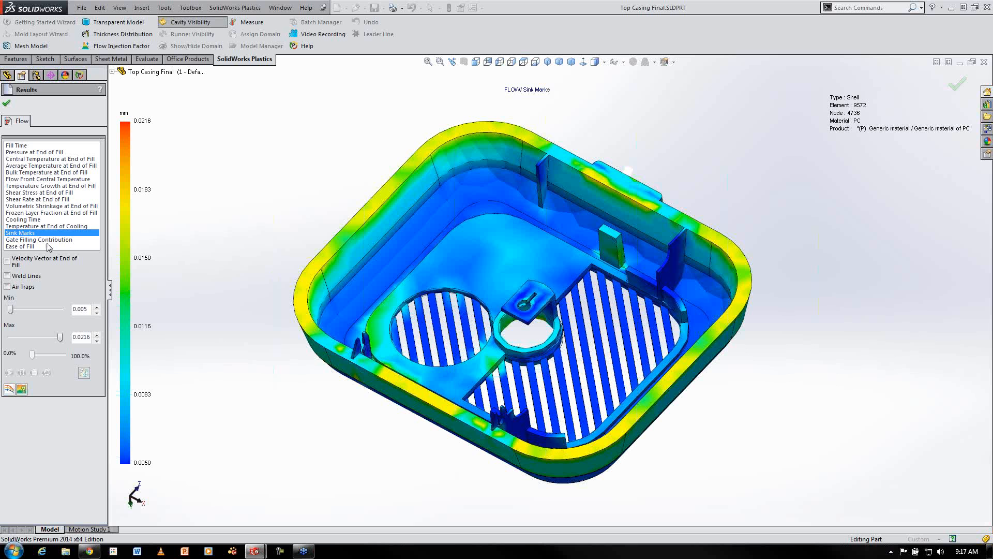
left_click(23, 219)
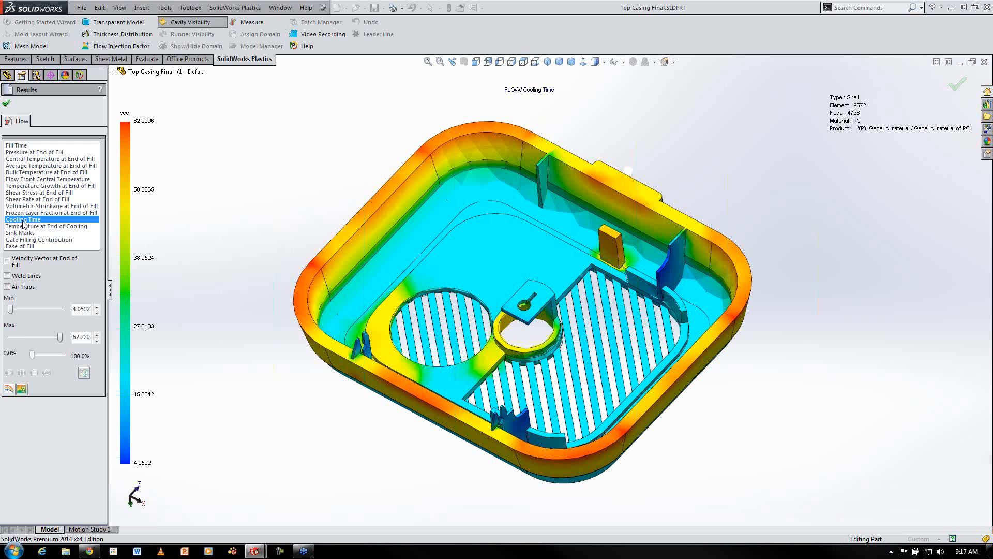
Close the results and activate the '2 - Default - Thin 1.0mm' configuration, reloading the Plastics project
left_click(7, 102)
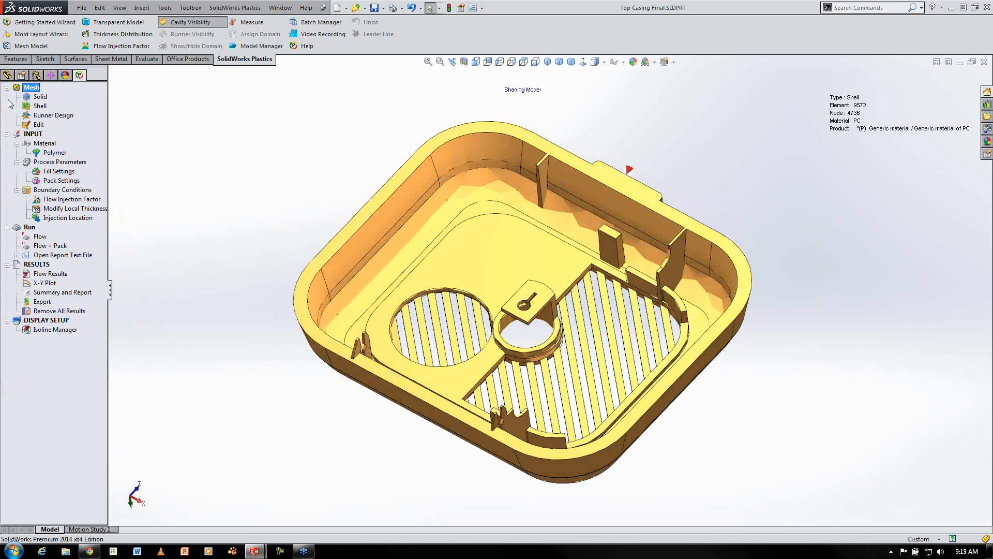
left_click(36, 75)
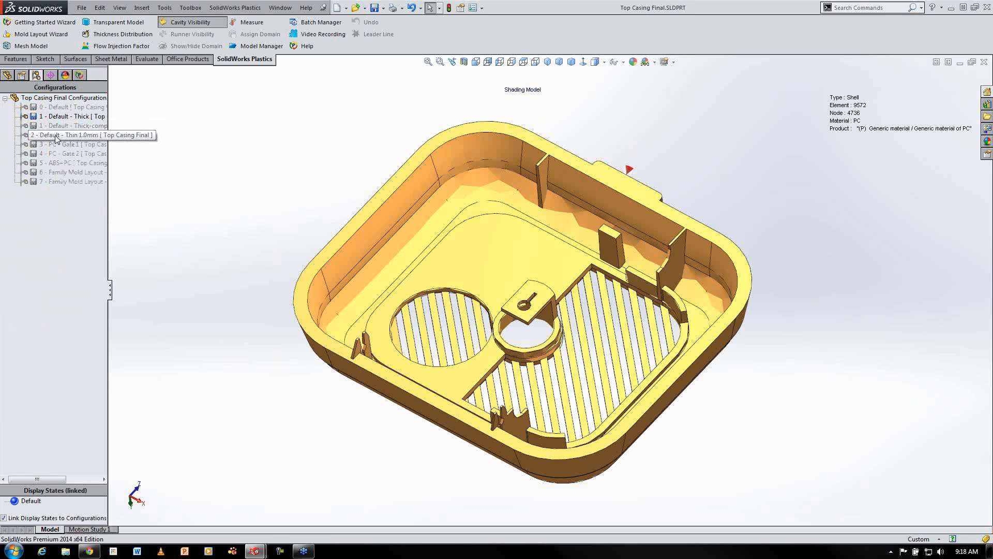
double_click(55, 135)
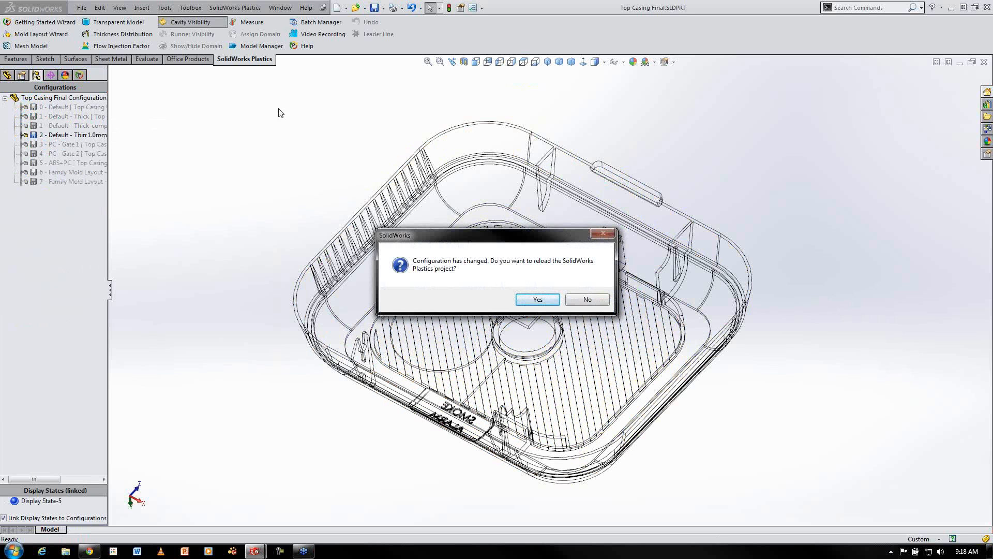
left_click(537, 300)
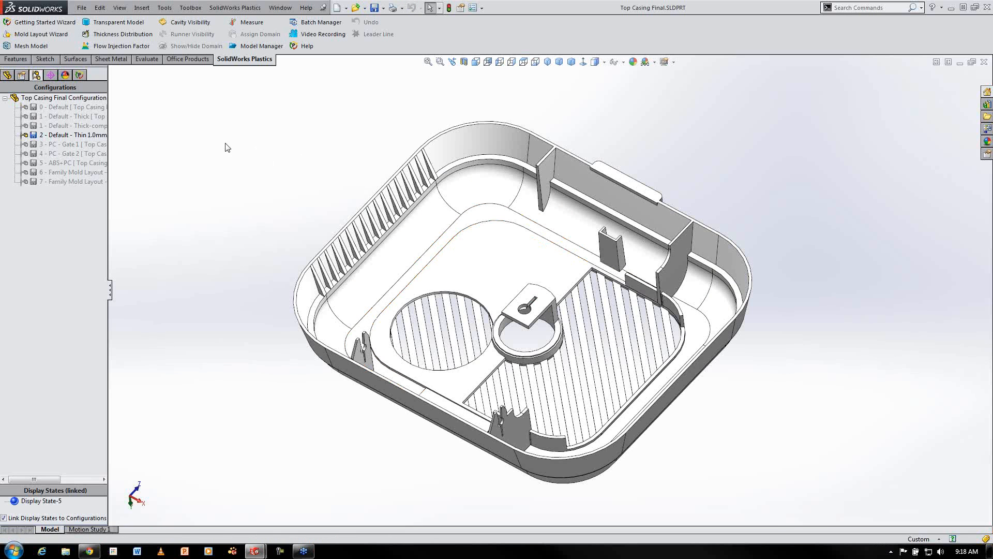
Check the polymer and injection location, open the thin configuration's Flow results and inspect the fill time from several angles
left_click(79, 75)
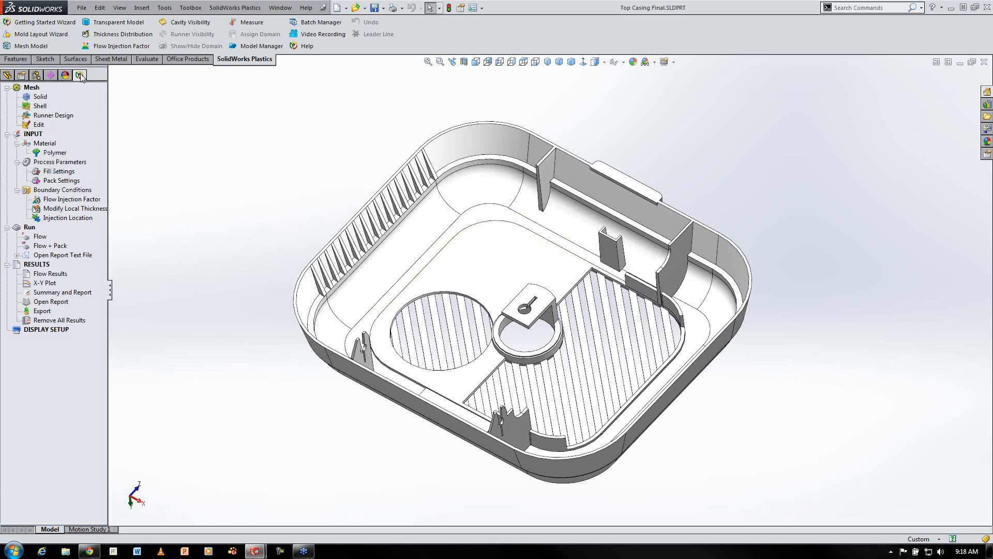
left_click(53, 153)
left_click(67, 218)
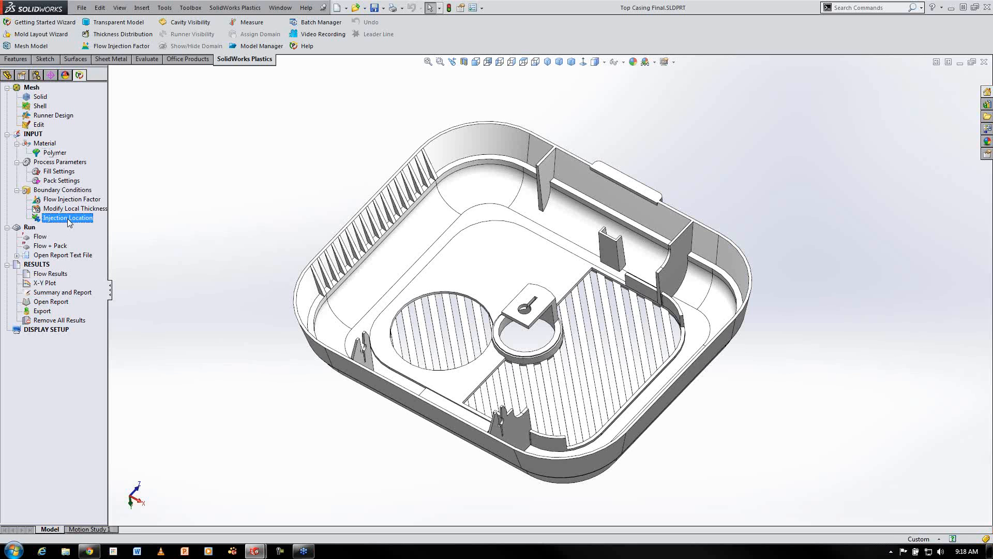
left_click(60, 275)
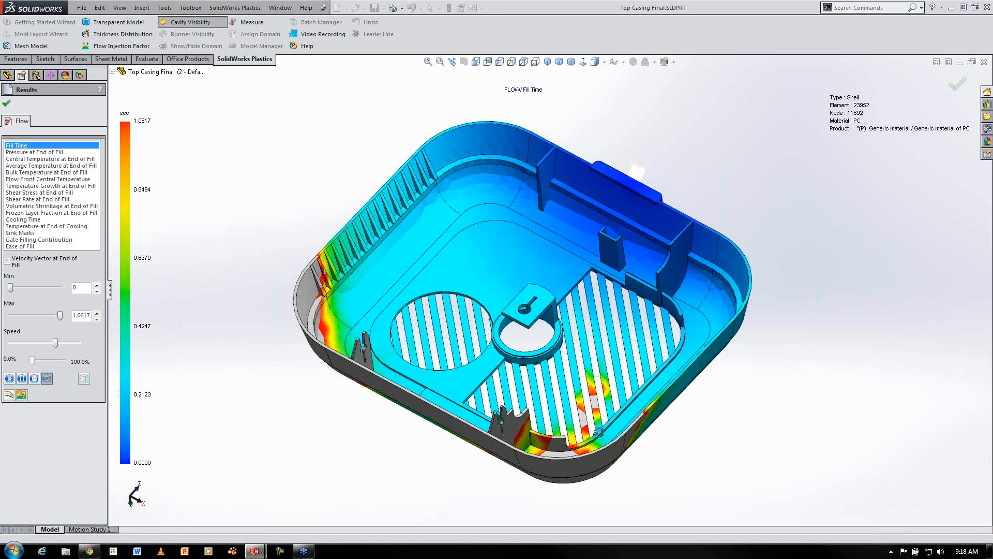
middle_click_drag(478, 414, 585, 295)
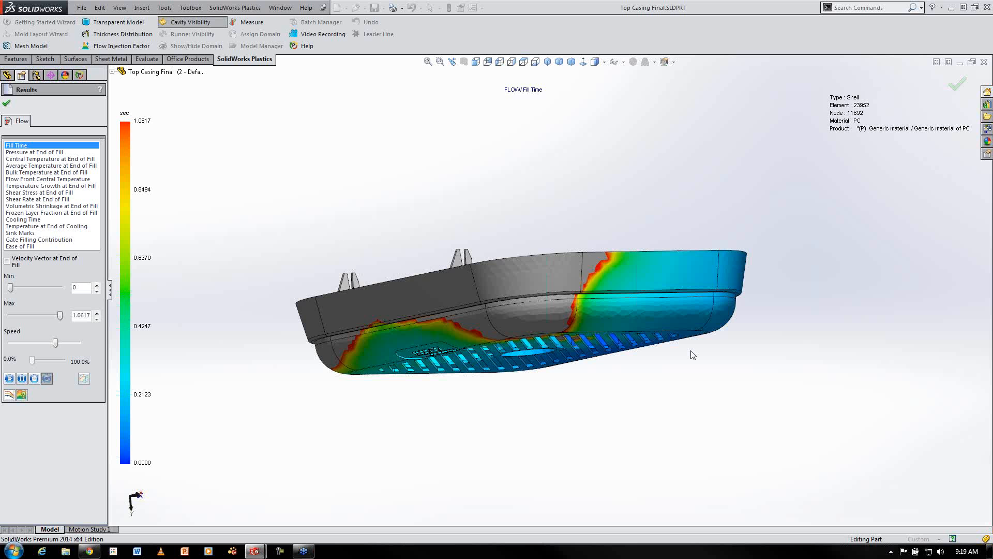
middle_click_drag(583, 162, 766, 273)
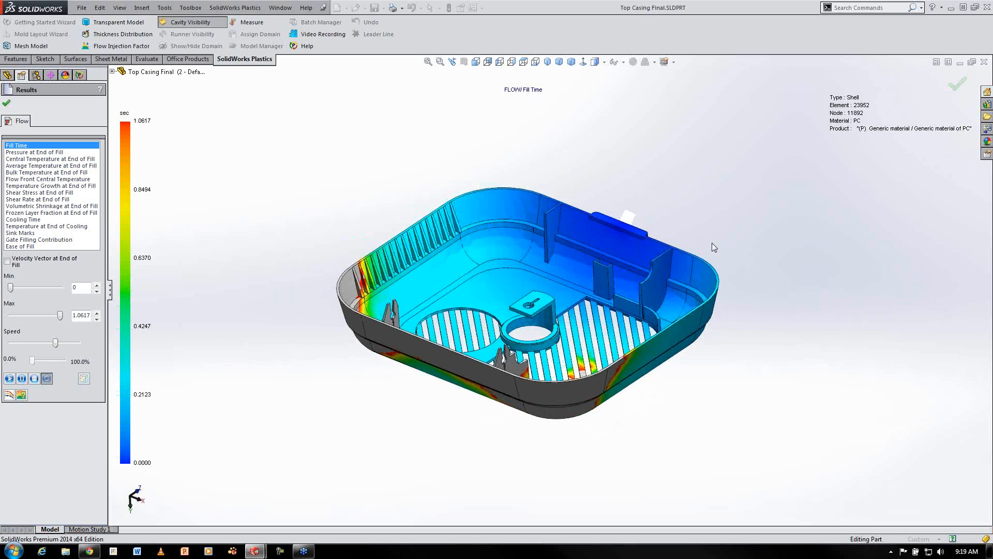
left_click(7, 105)
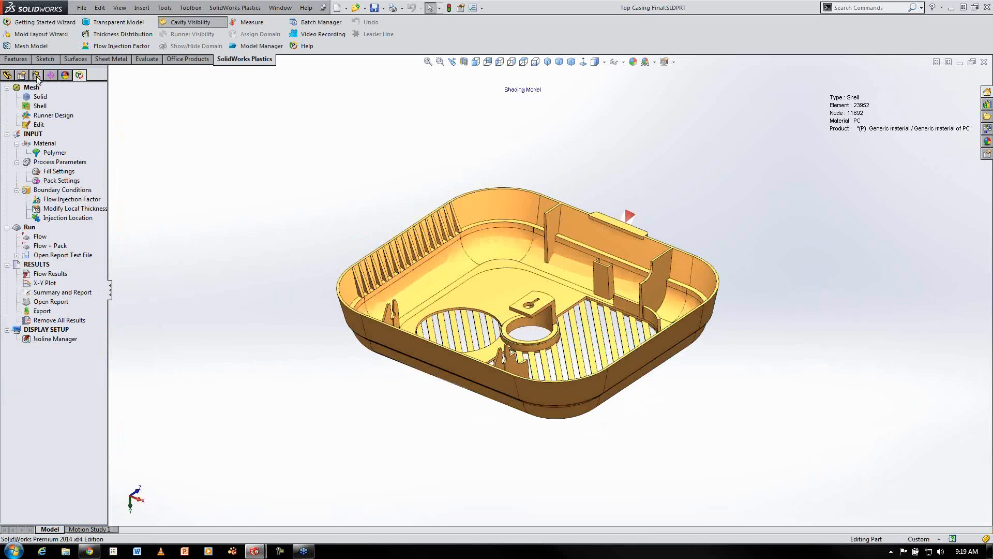
Activate the '3 - PC - Gate 1' configuration and reload the Plastics project
left_click(35, 75)
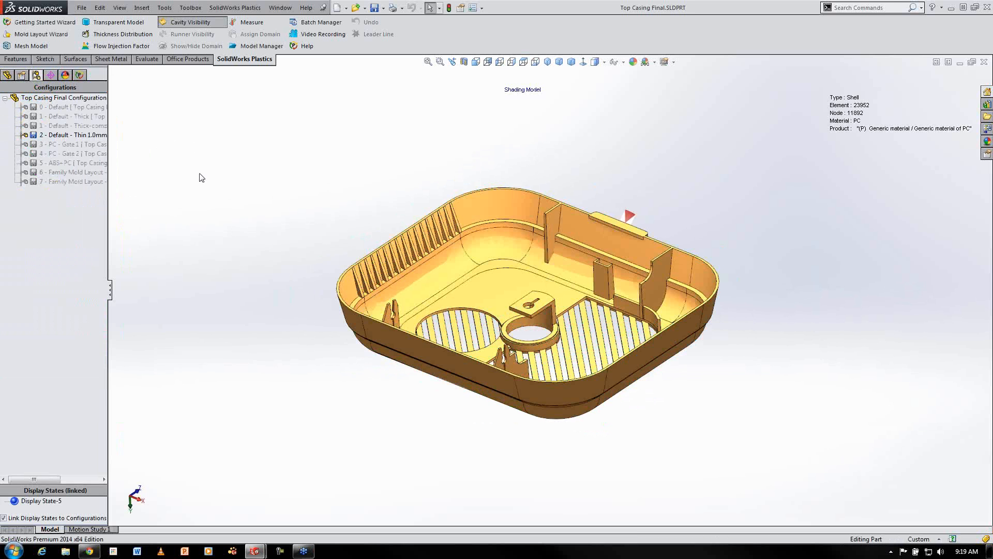
right_click(36, 144)
left_click(70, 152)
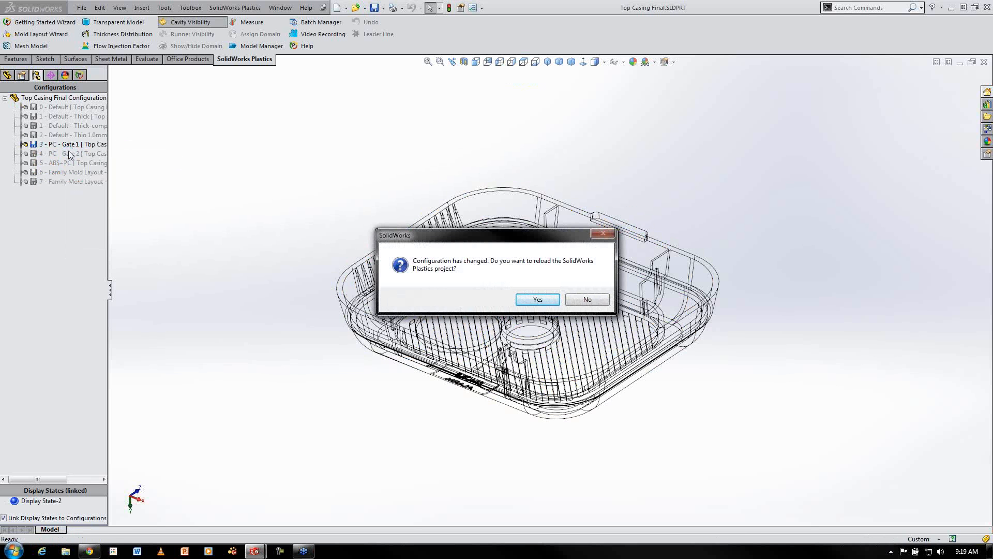
left_click(538, 299)
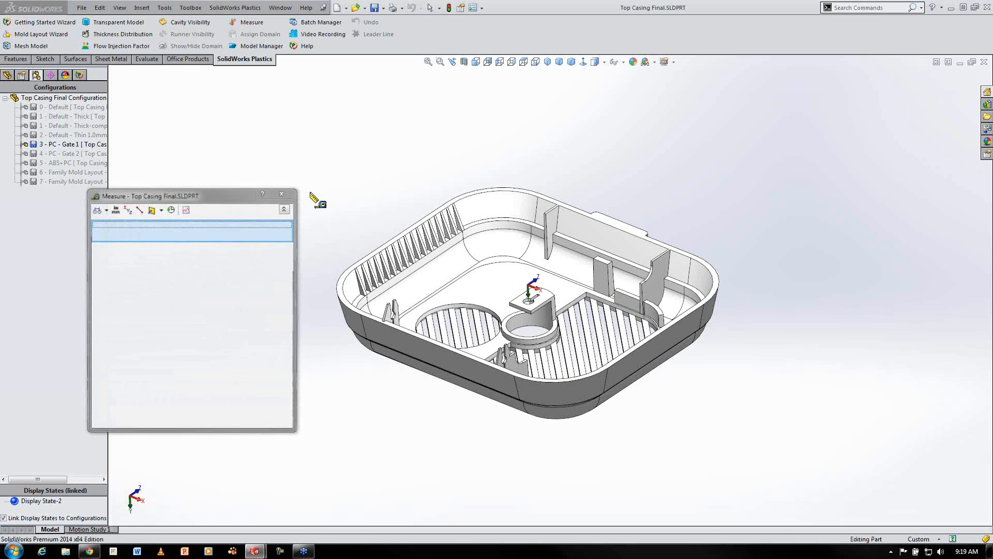
Measure the distance between two parallel faces on the casing's side wall, then close the Measure dialog
left_click(364, 282)
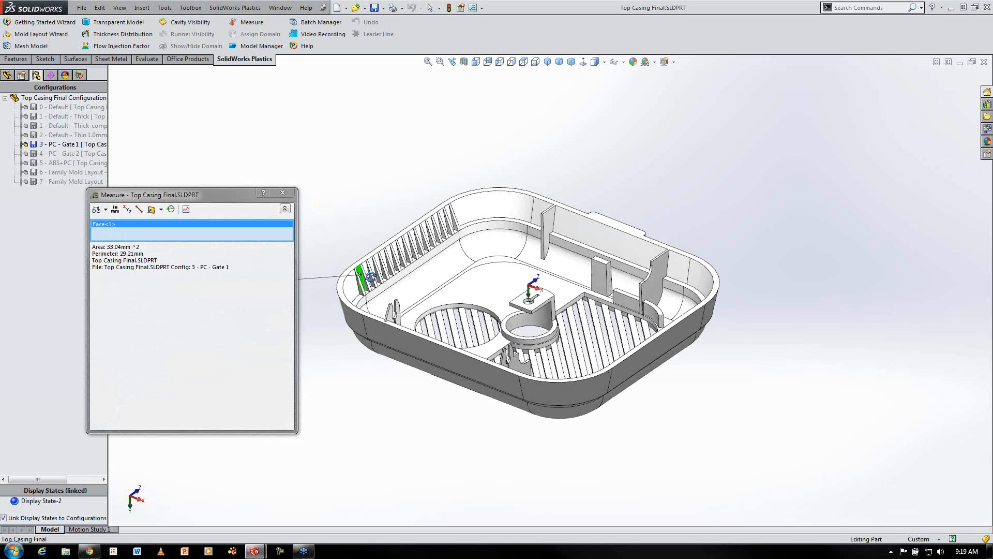
middle_click_drag(364, 282, 406, 279)
left_click(407, 282)
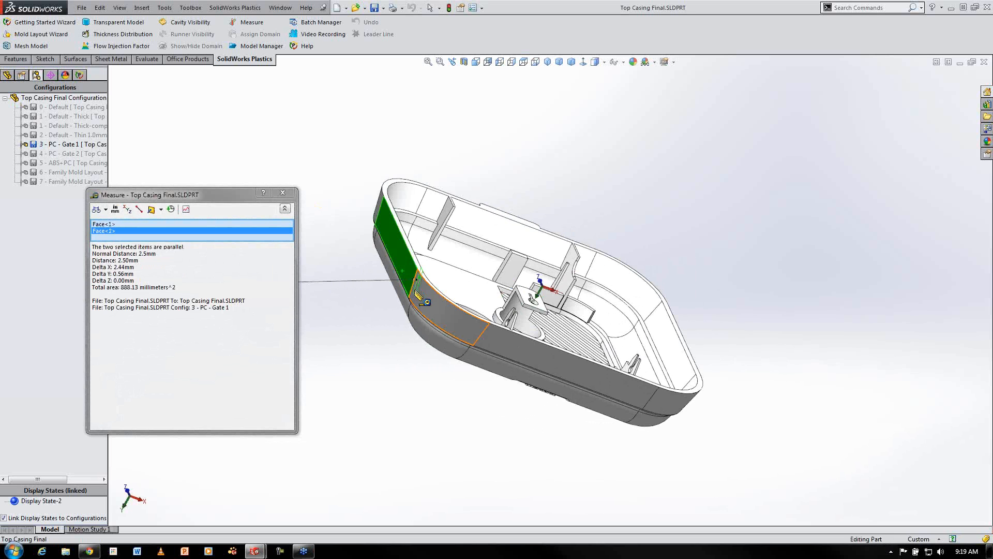
left_click(283, 192)
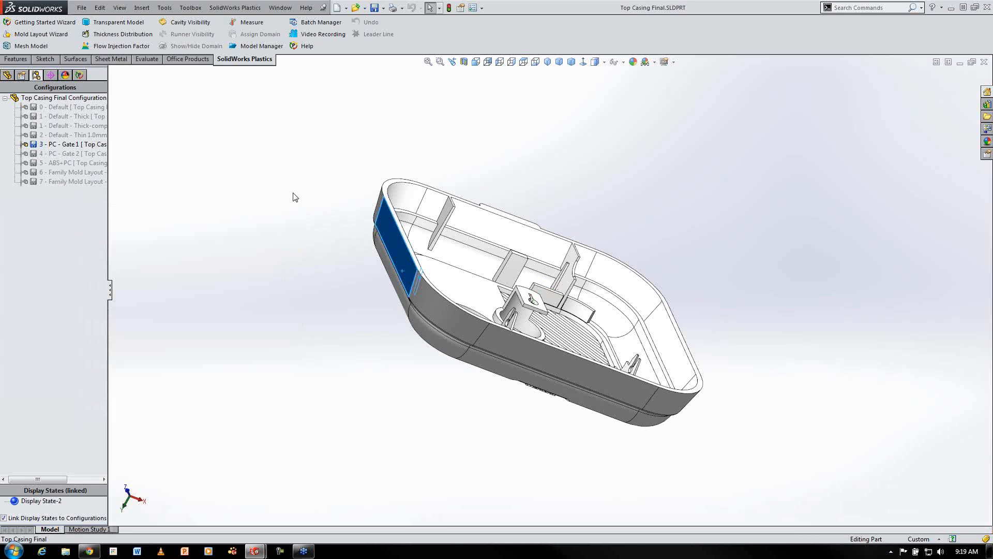
middle_click_drag(294, 197, 264, 211)
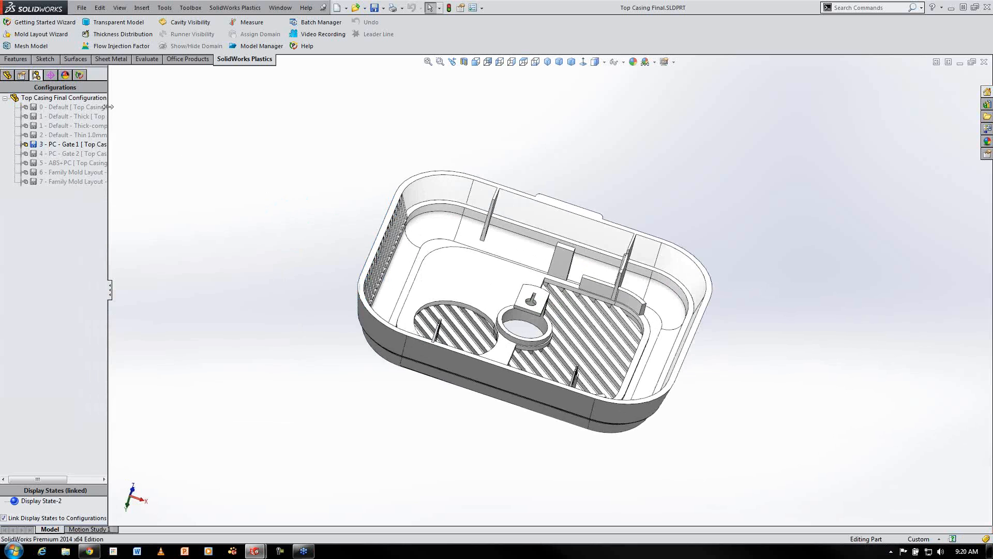
Open the Gate 1 configuration's Flow results and play the fill time animation
left_click(79, 75)
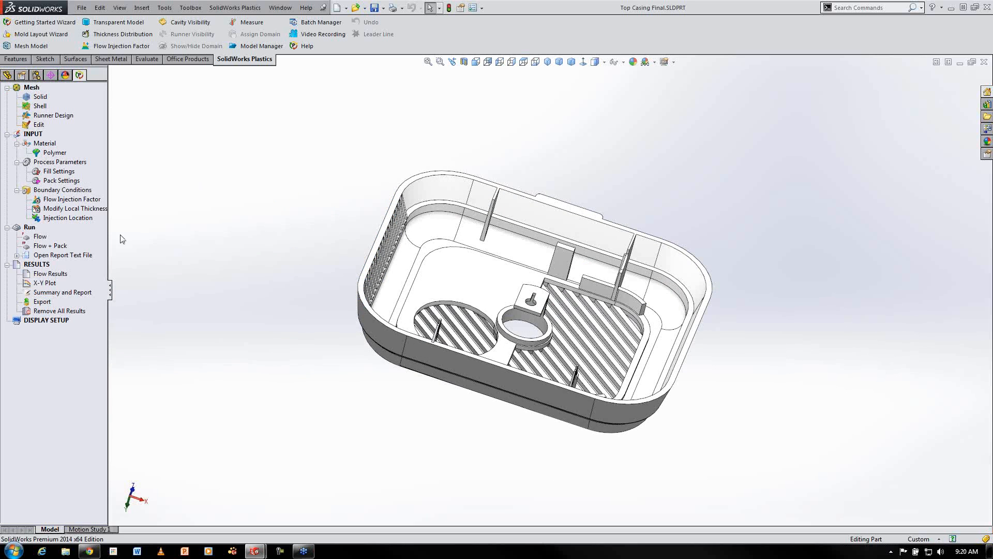
left_click(50, 274)
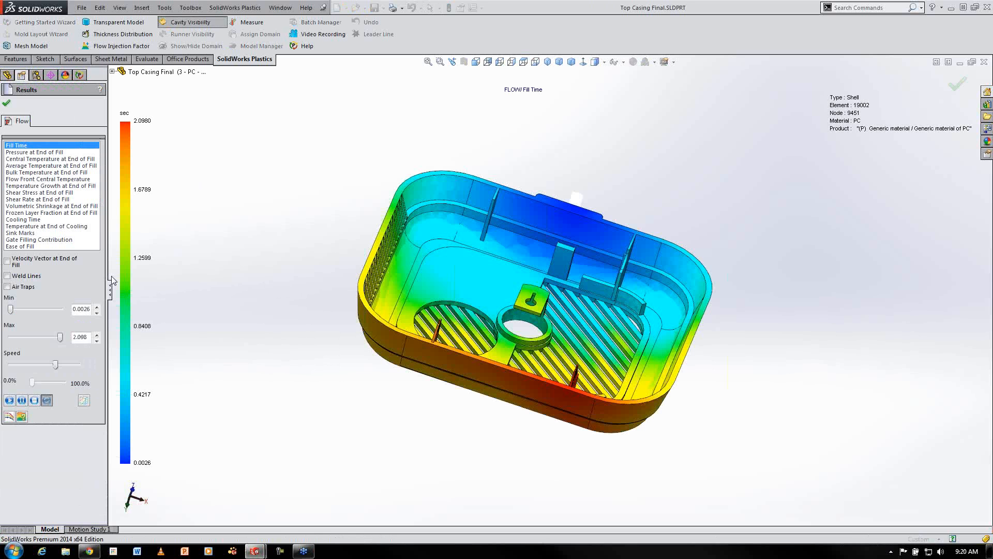
middle_click_drag(171, 166, 218, 223)
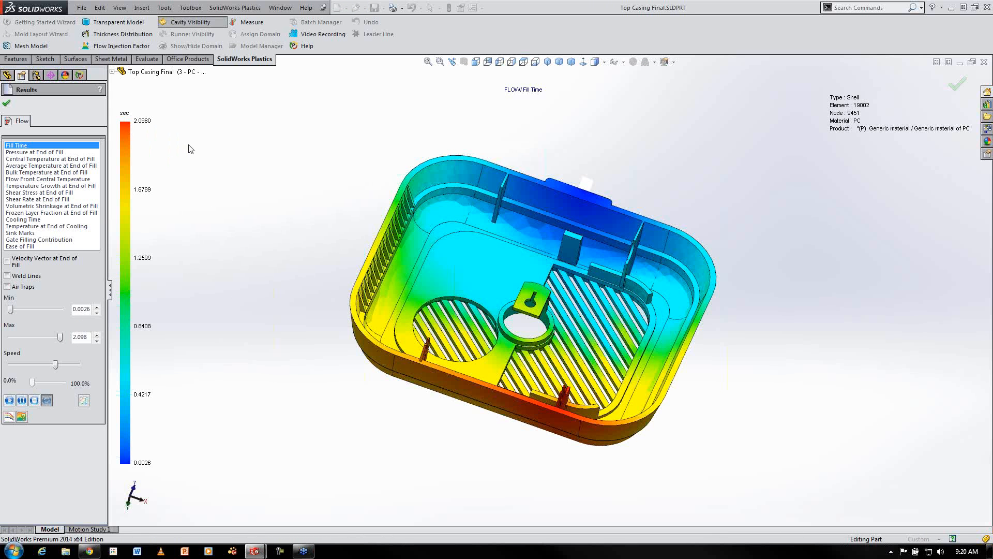
left_click(10, 400)
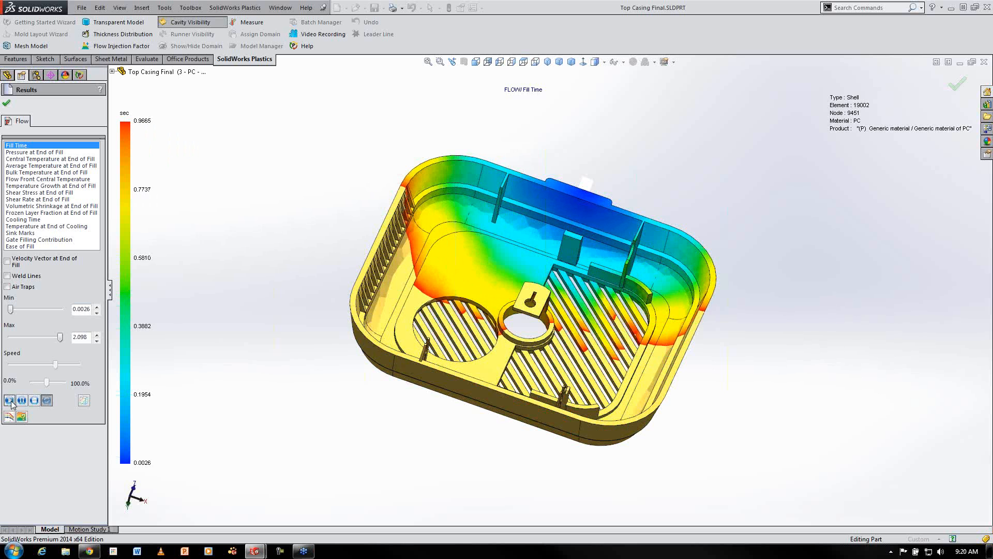
middle_click_drag(260, 283, 254, 344)
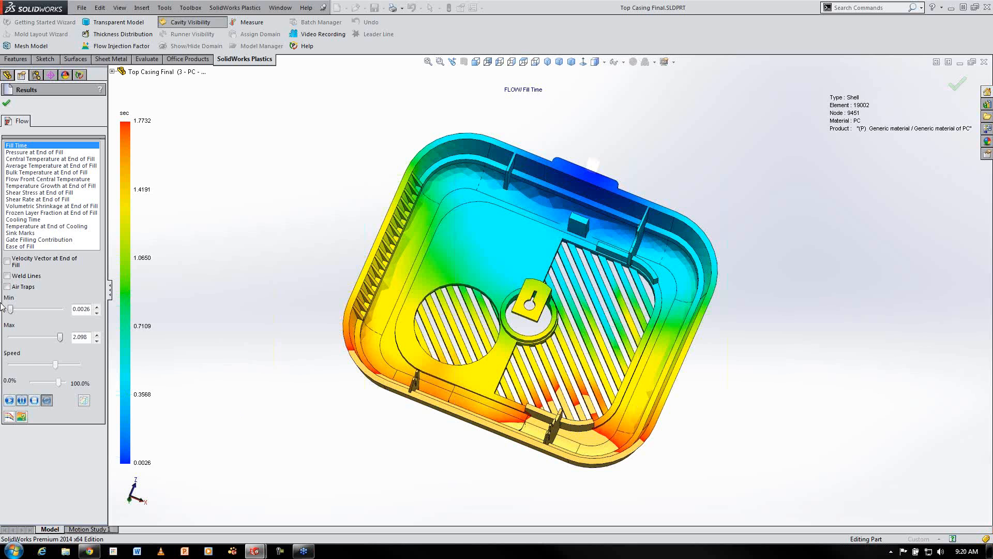
Turn on weld lines and review the Pressure at End of Fill and Cooling Time plots
left_click(14, 276)
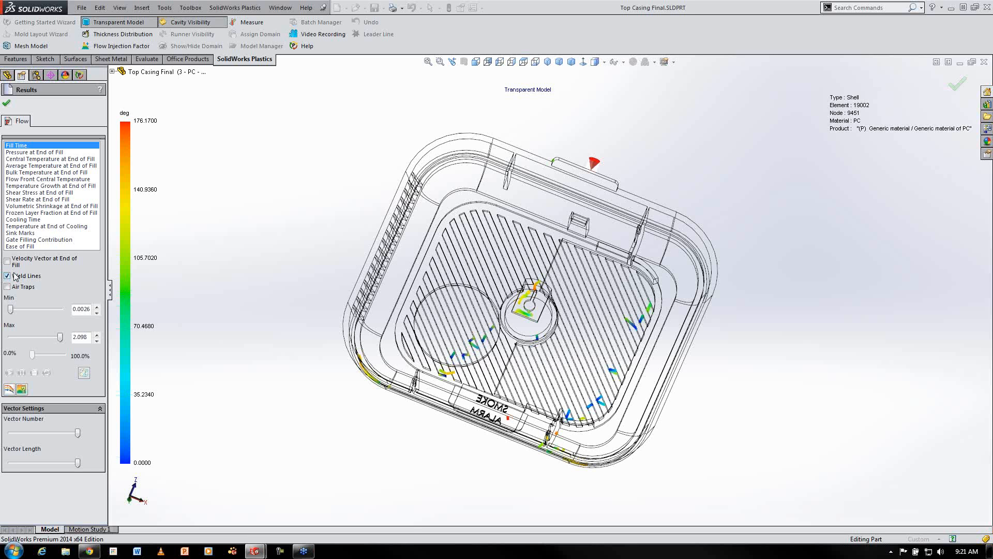
left_click(32, 153)
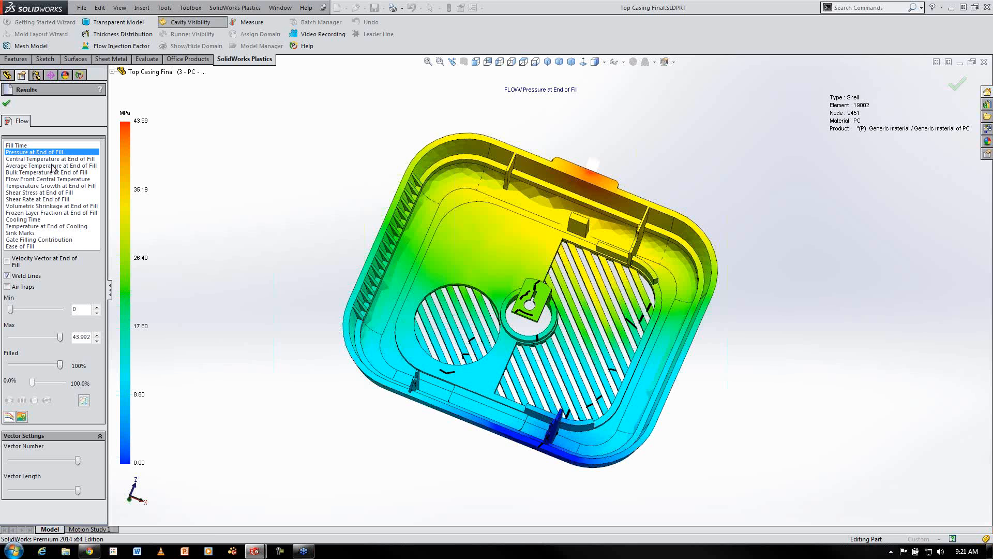
left_click(26, 220)
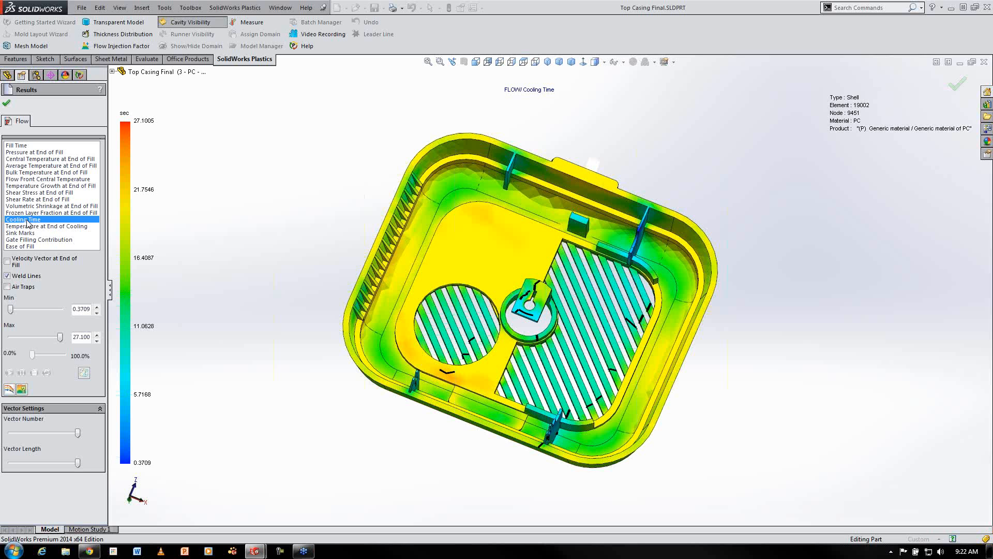
Switch the active configuration to '4 - PC - Gate 2' and reload the Plastics project
left_click(7, 105)
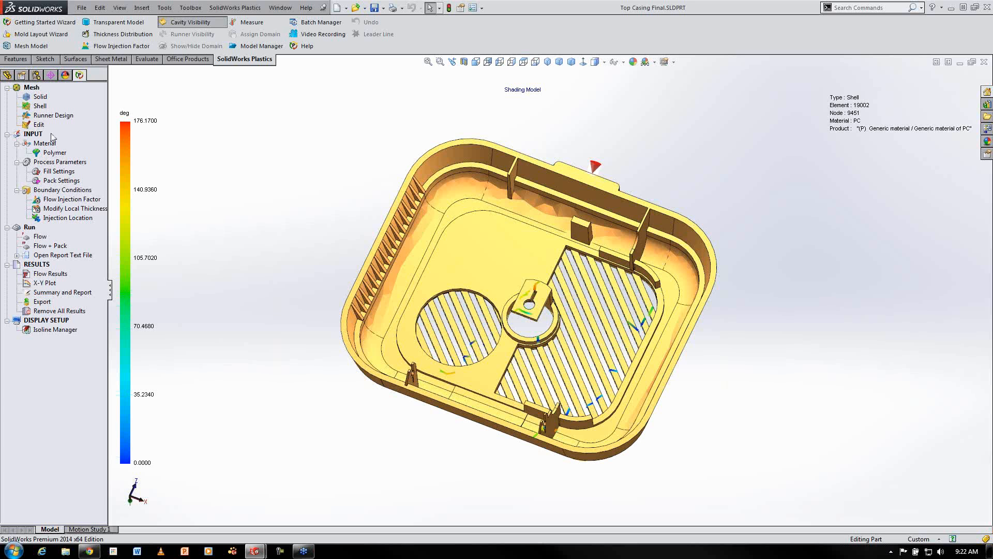
left_click(36, 75)
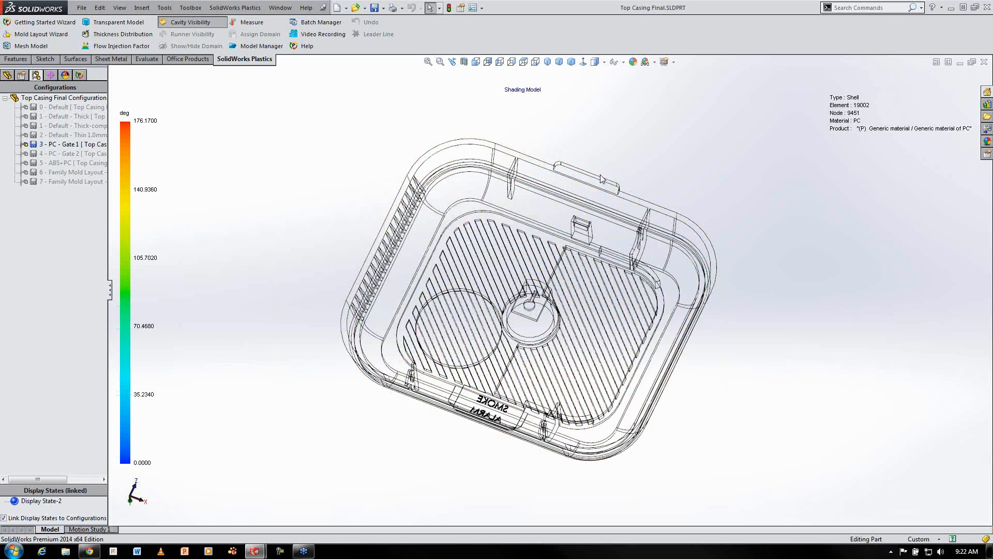
left_click(599, 180)
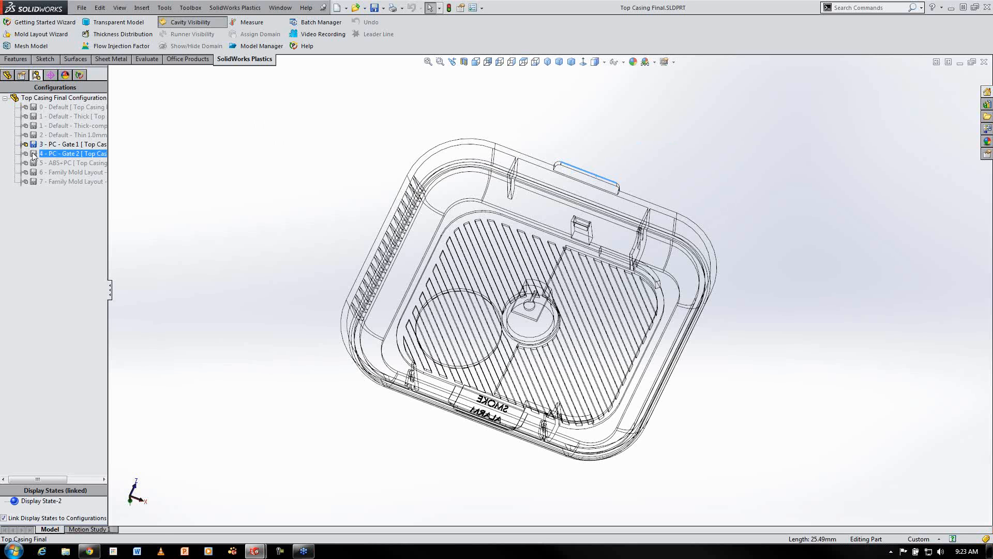
right_click(62, 153)
left_click(68, 158)
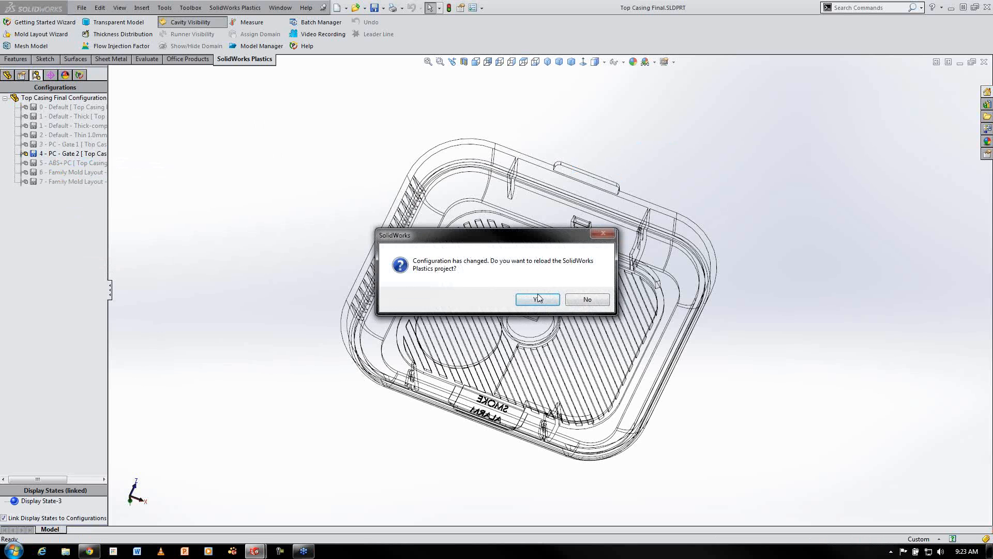
left_click(538, 298)
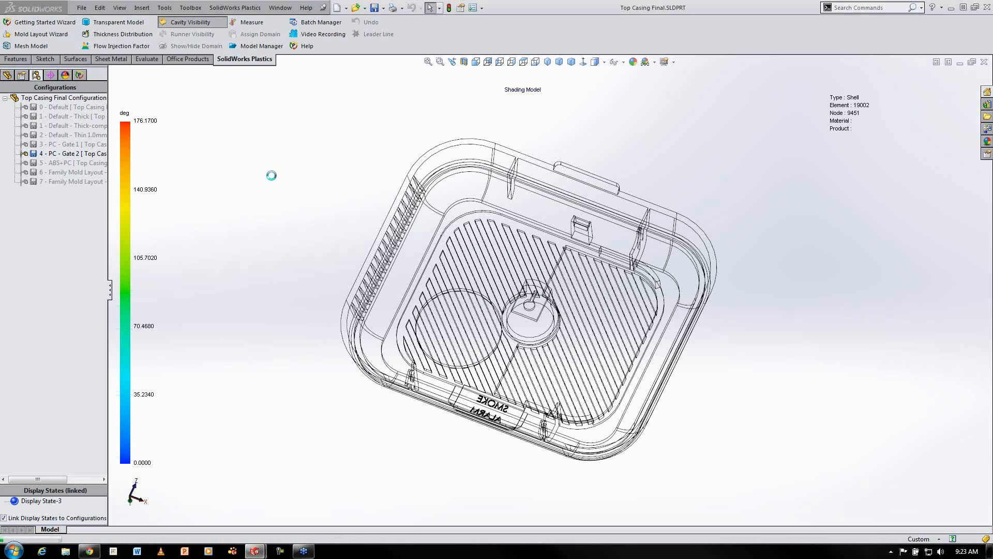
Open the injection location settings to check the gate position, then close them
left_click(80, 75)
right_click(68, 220)
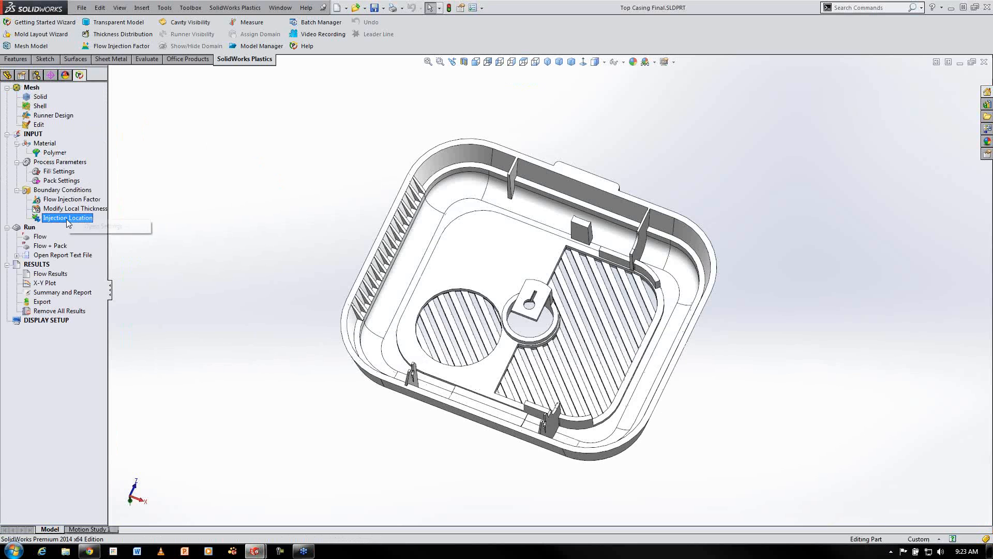
left_click(116, 227)
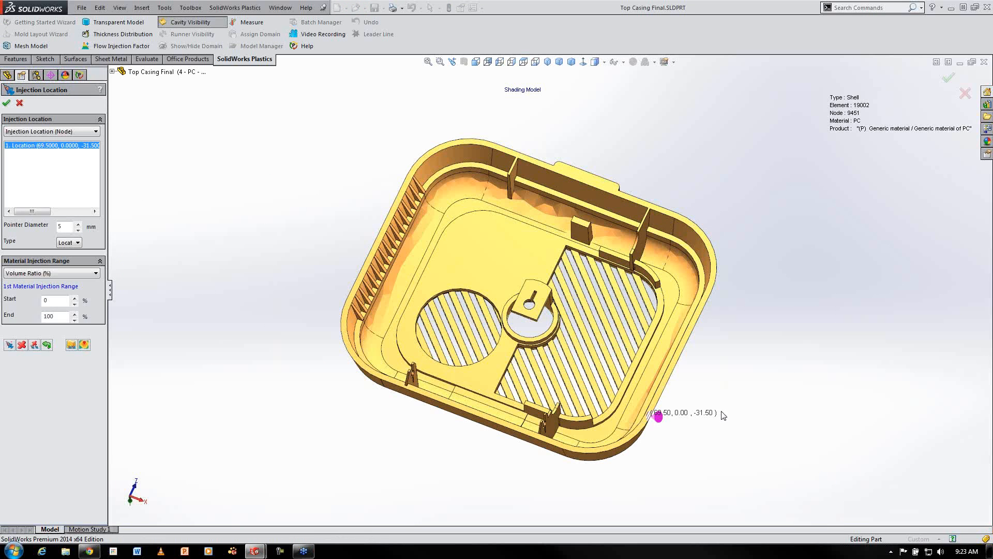
left_click(6, 103)
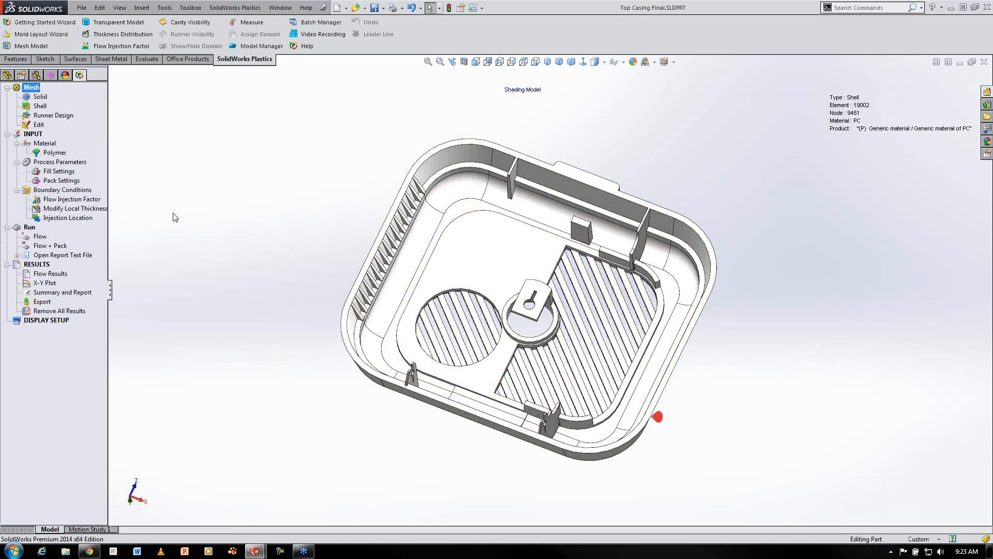
Open the Flow results and play the fill time animation
left_click(50, 273)
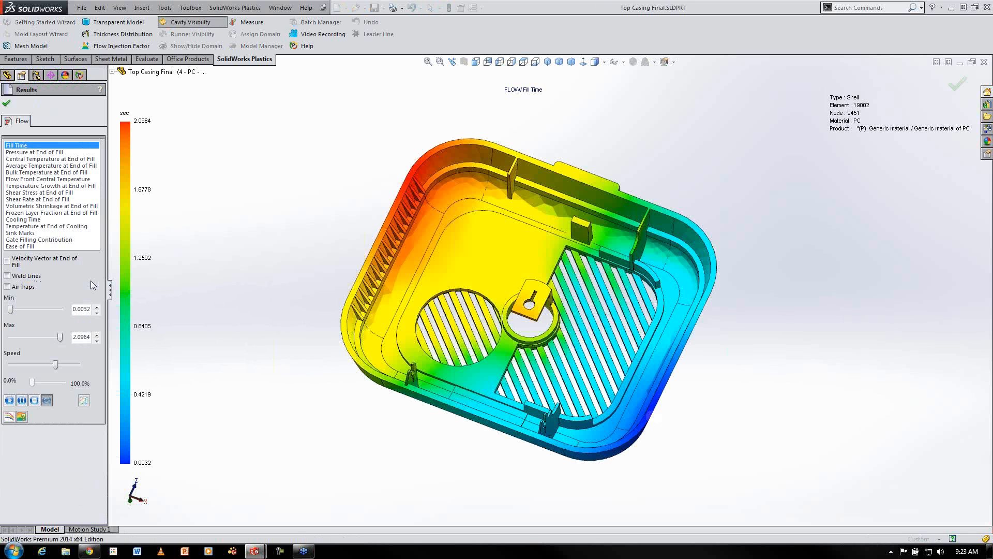
left_click(9, 401)
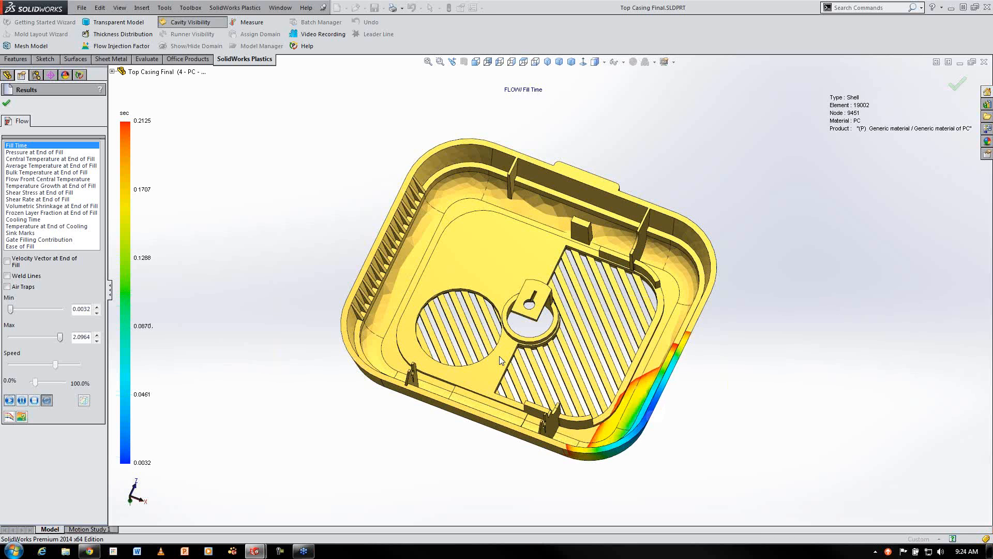
left_click(34, 400)
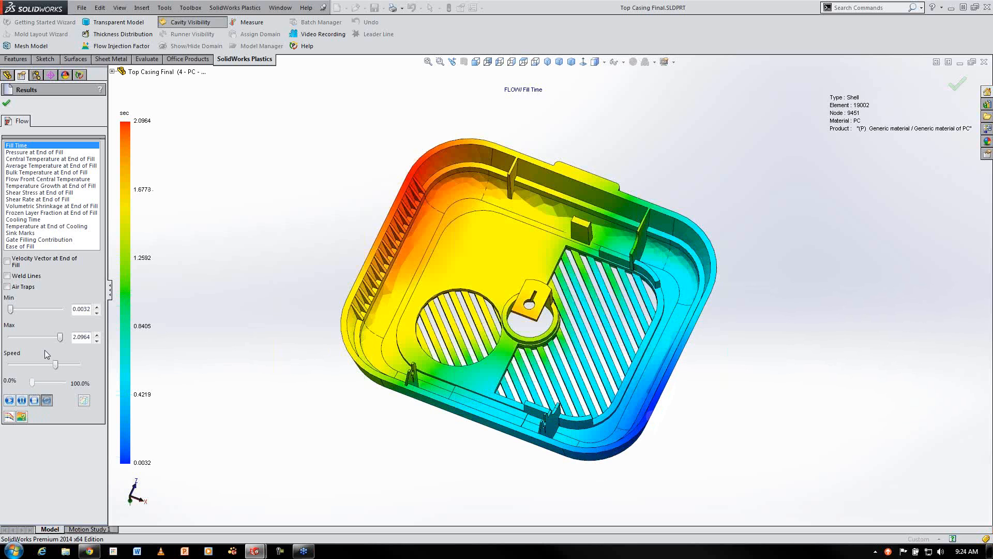
Toggle weld lines and review the Pressure at End of Fill and Cooling Time plots, then exit the results
left_click(7, 276)
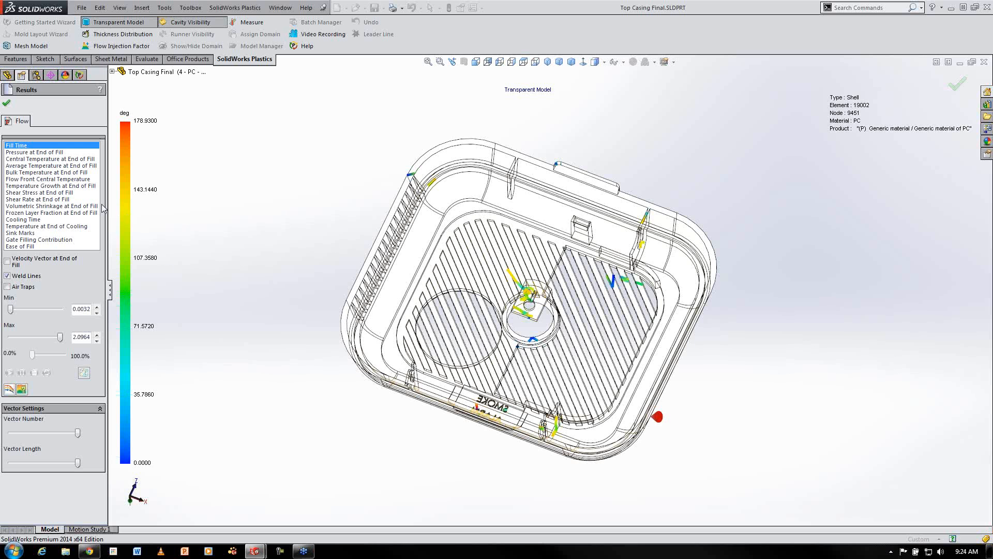
left_click(7, 276)
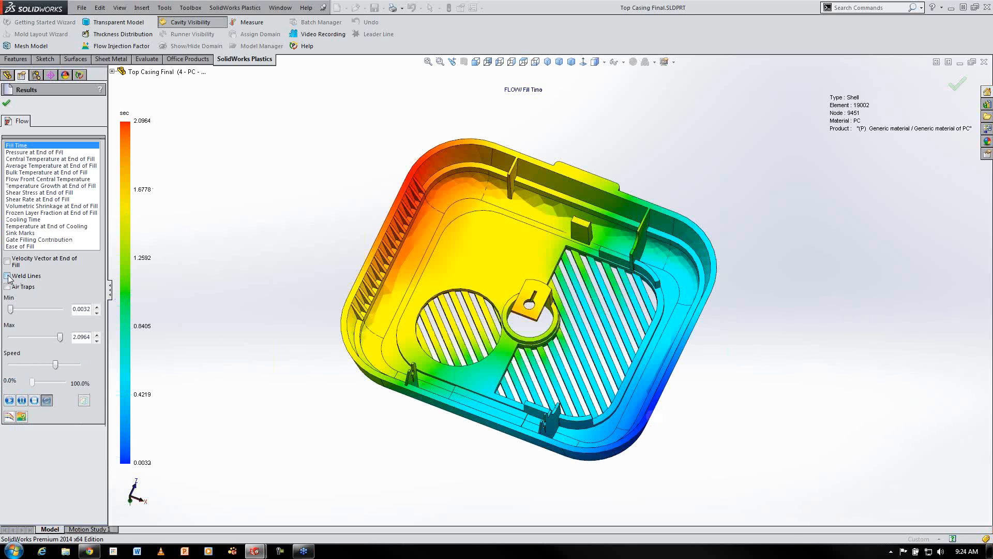
left_click(55, 154)
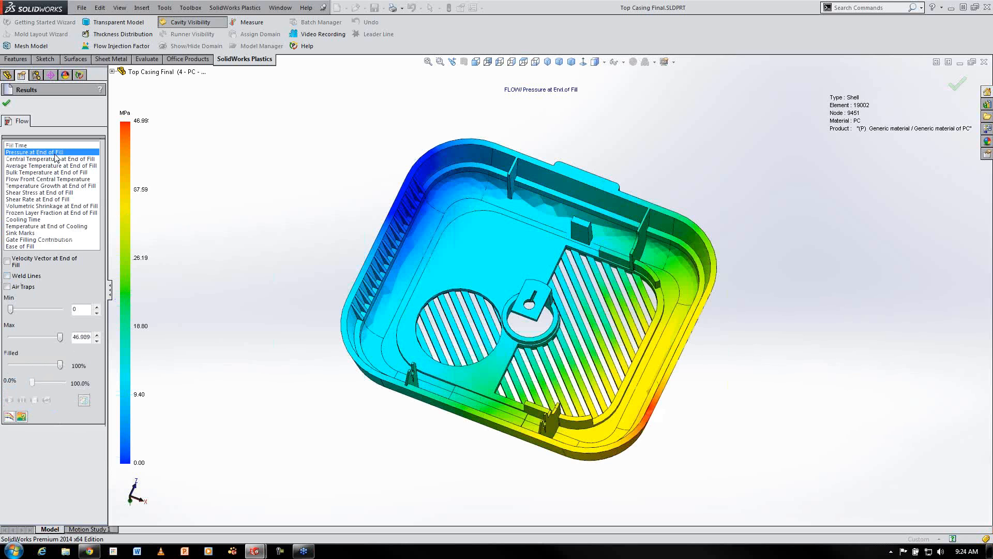
left_click(21, 221)
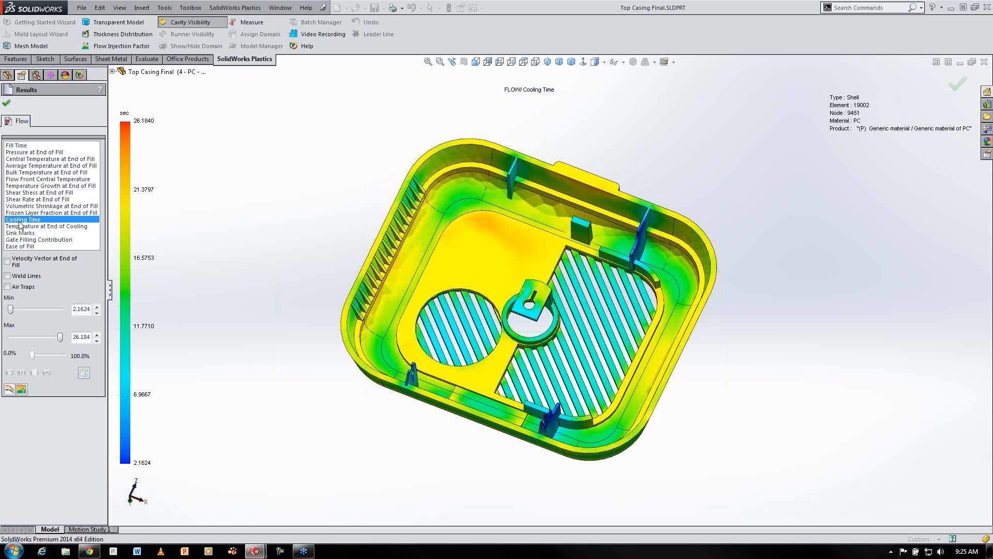
left_click(6, 103)
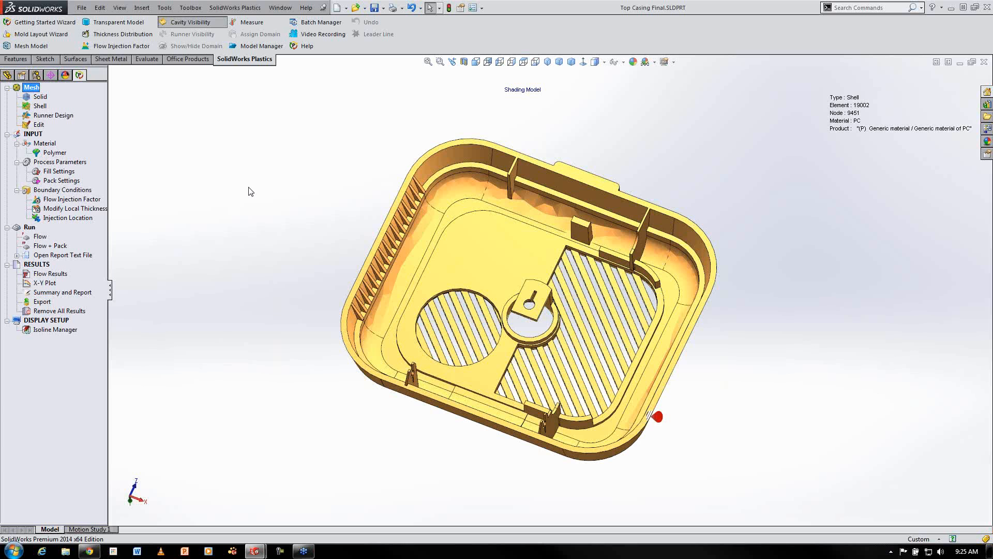
Activate the '5 - ABS+PC' configuration and reload the Plastics project
left_click(35, 75)
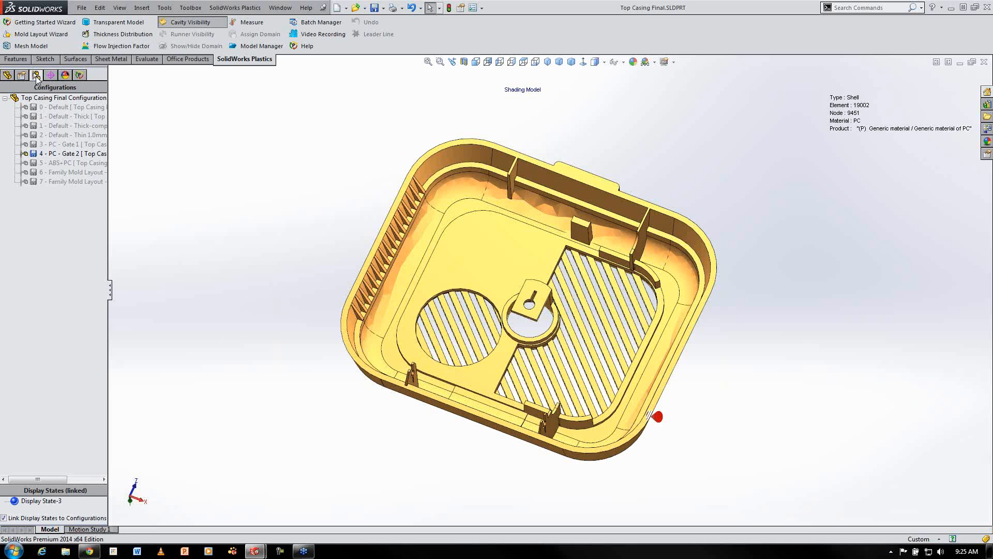
right_click(71, 163)
left_click(137, 171)
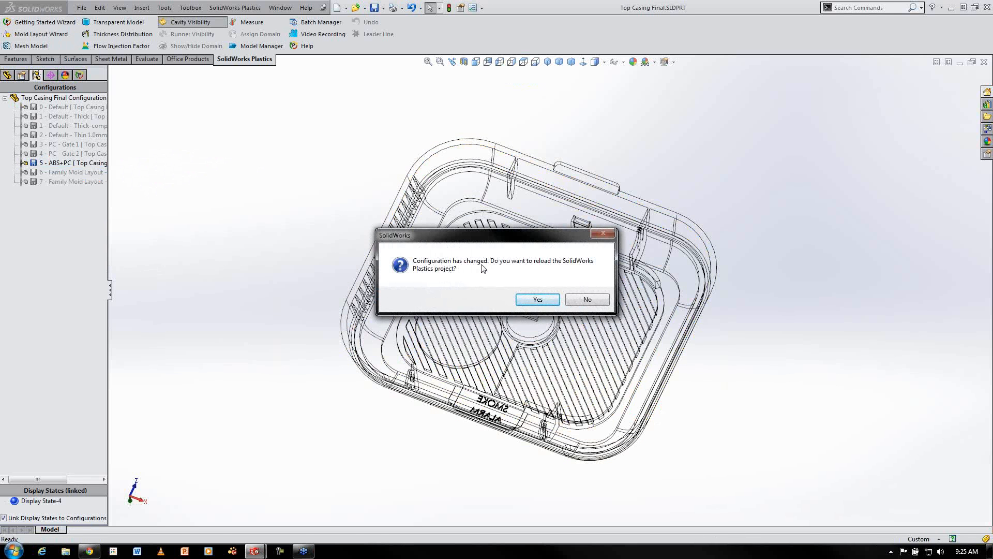
left_click(527, 298)
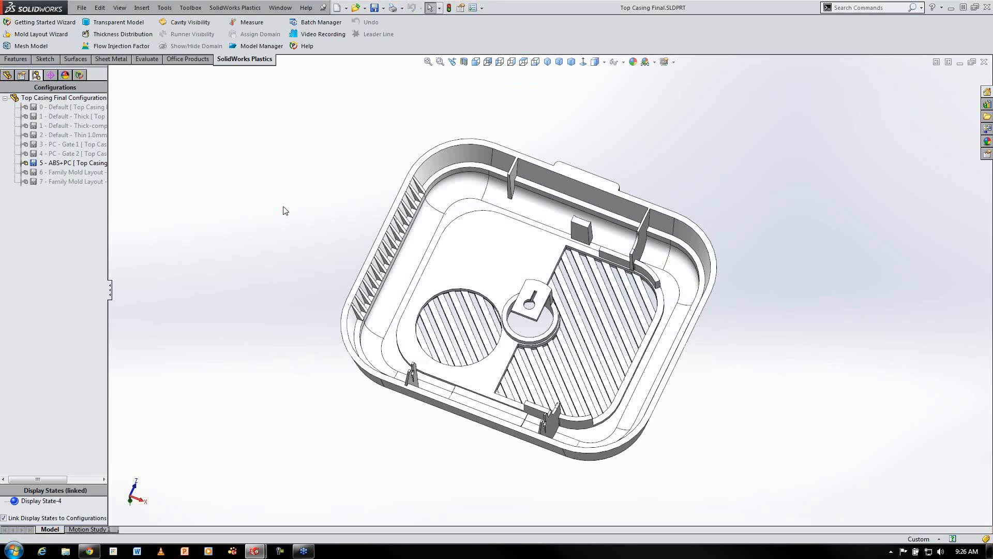
Open the polymer database to check the assigned generic ABS+PC material, then close it
left_click(79, 75)
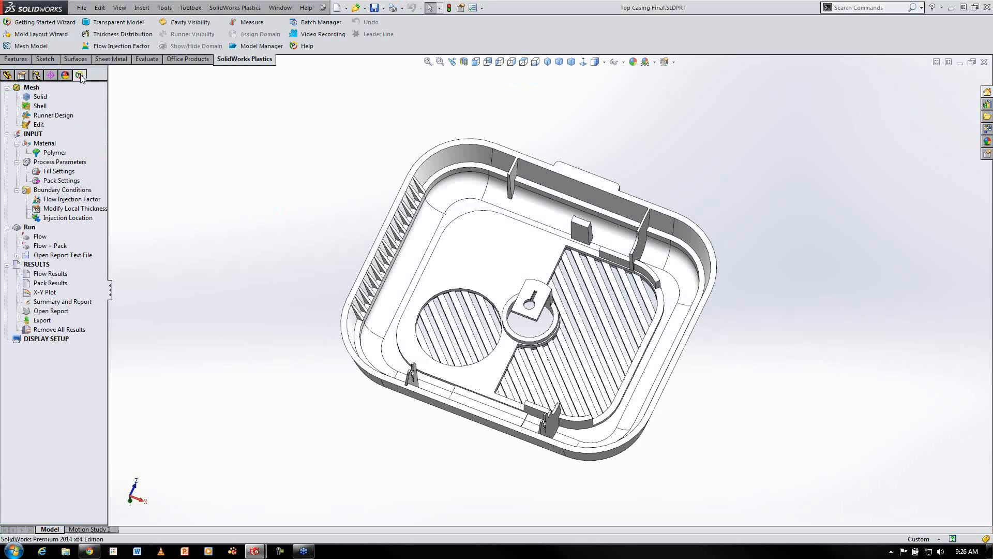
right_click(61, 153)
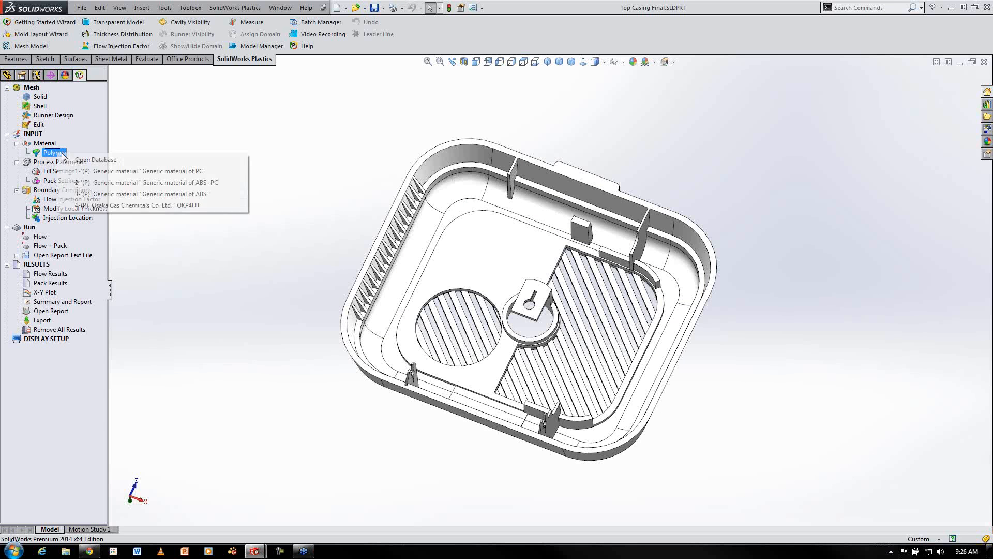
left_click(111, 162)
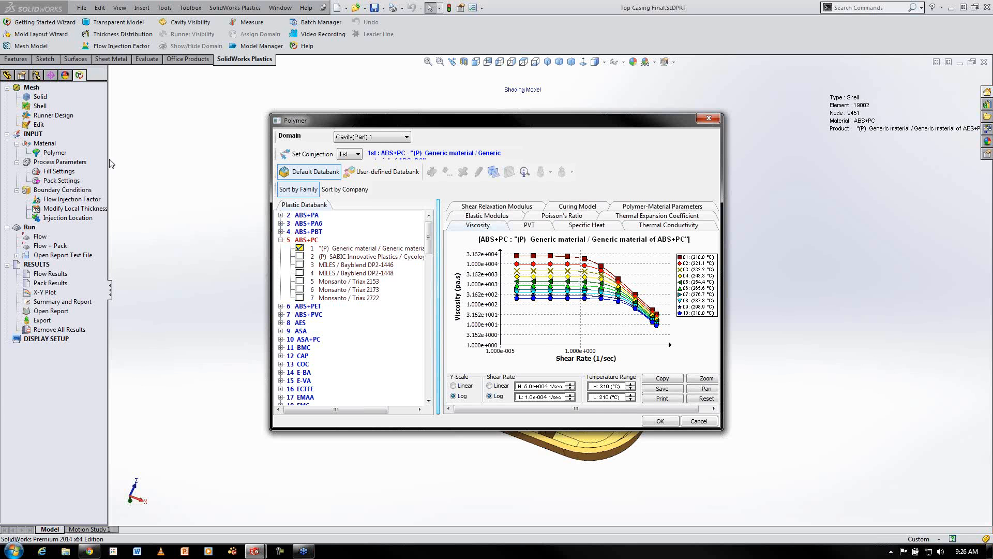
left_click(662, 425)
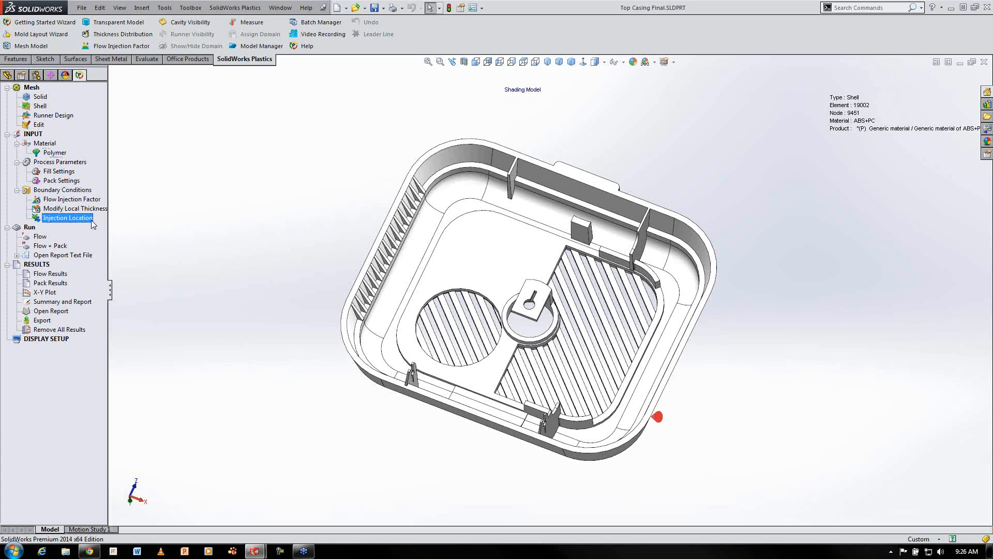
Open the Flow results and review Pressure at End of Fill with weld lines and Volumetric Shrinkage at End of Fill
left_click(54, 274)
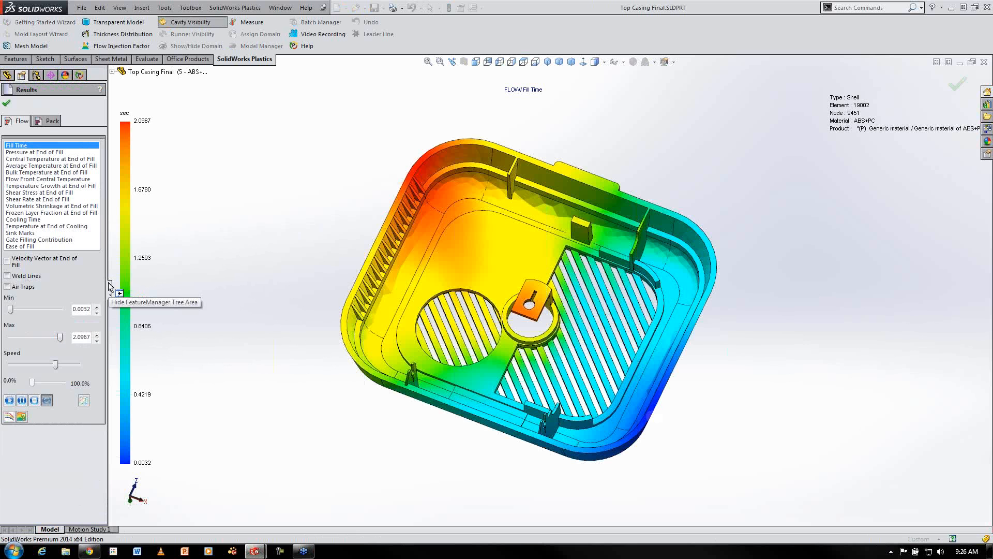
left_click(58, 152)
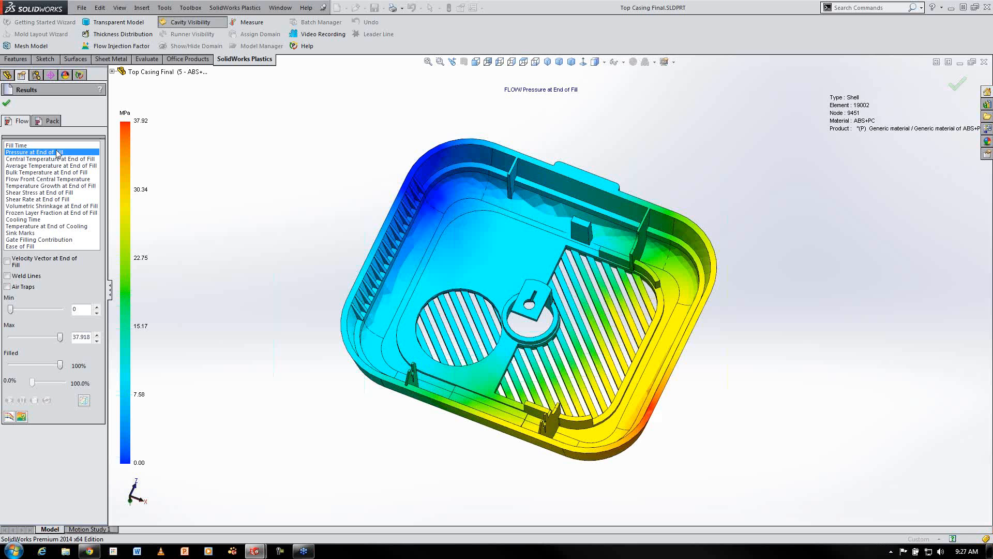
left_click(22, 278)
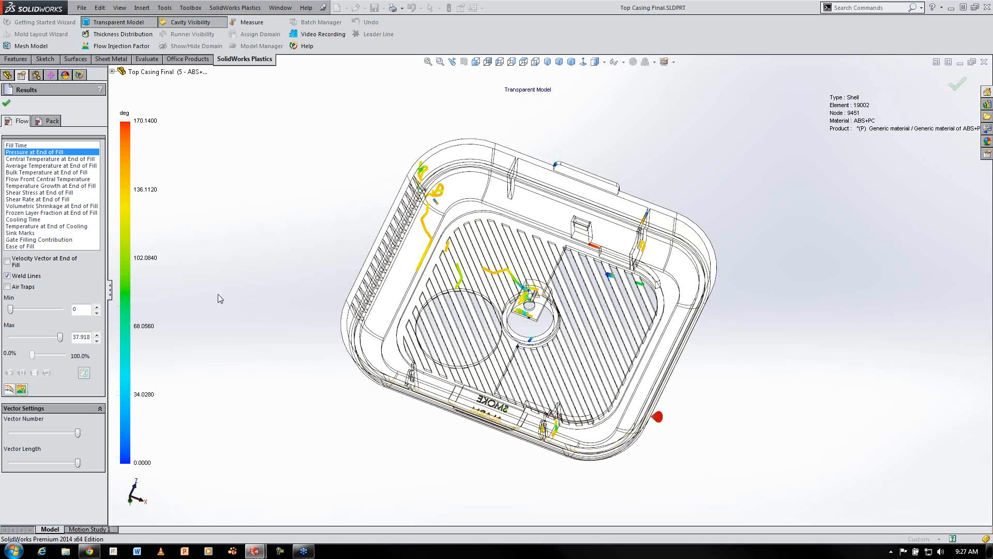
mouse_move(297, 309)
middle_mouse_down()
mouse_move(290, 291)
mouse_move(294, 298)
middle_mouse_up()
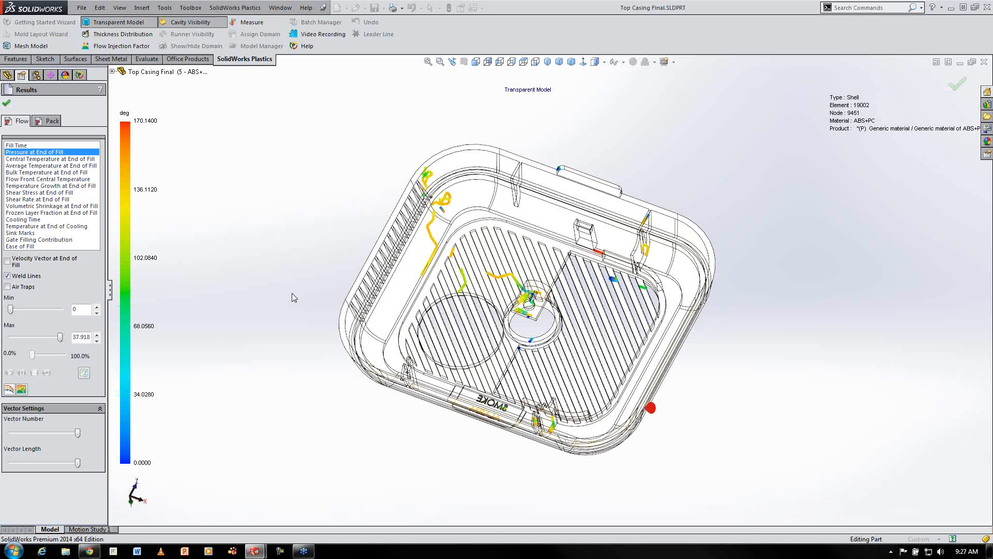
middle_click_drag(290, 295, 277, 259)
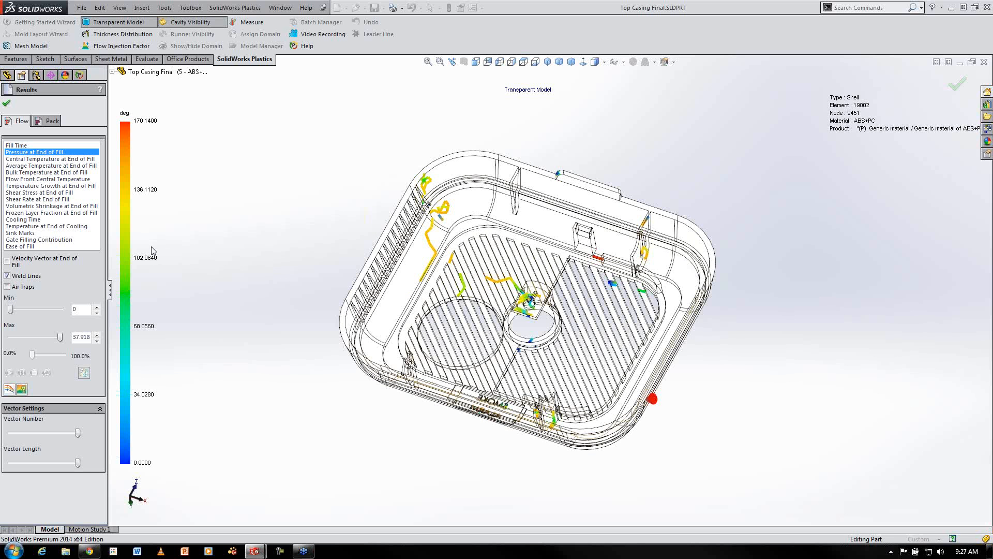
left_click(45, 206)
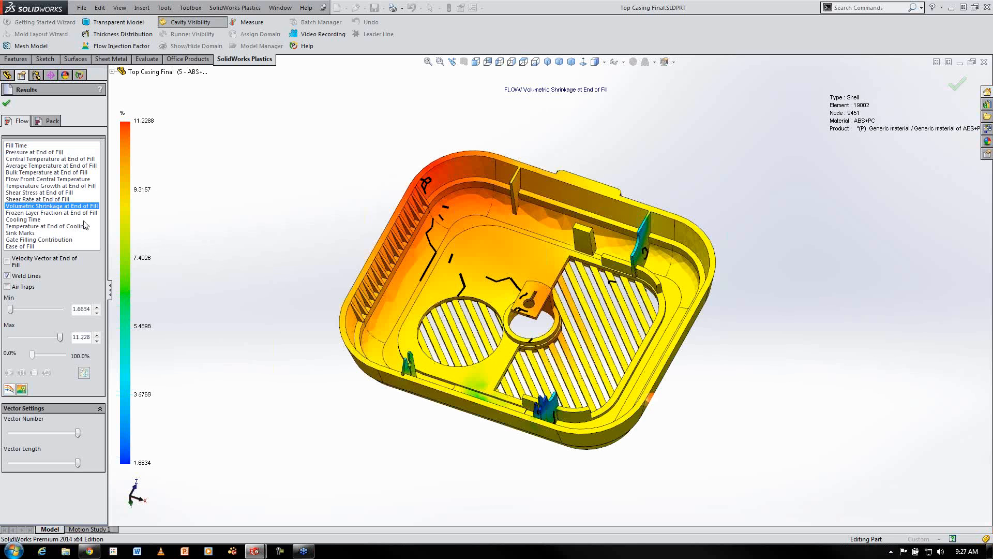
left_click(16, 278)
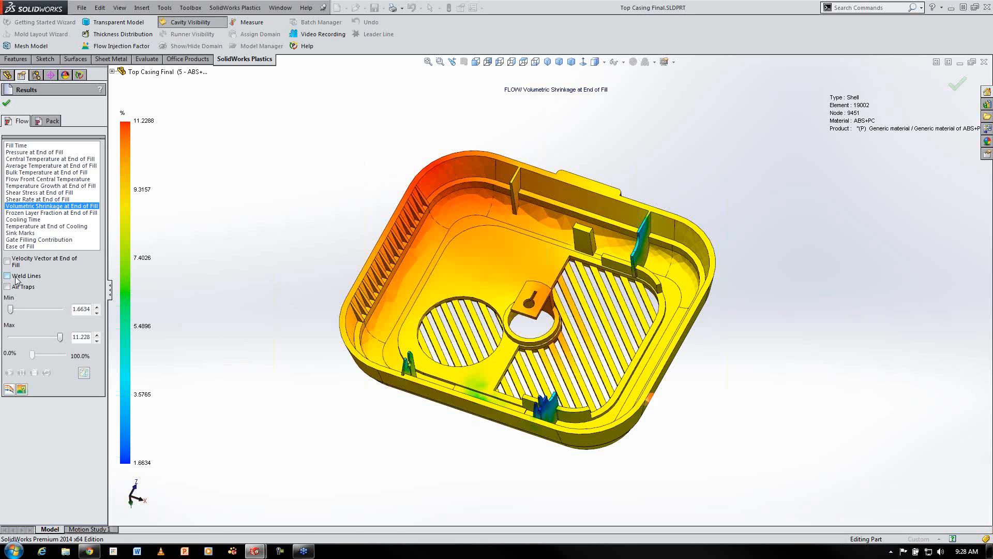
Switch between the Pack and Flow results to compare Pressure at End of Packing with the flow plot
left_click(49, 123)
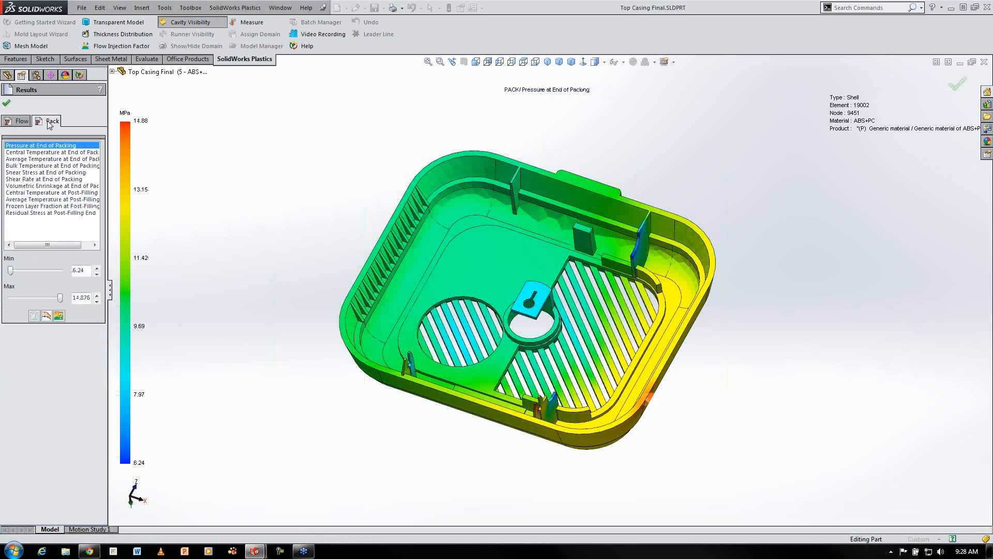
left_click(16, 125)
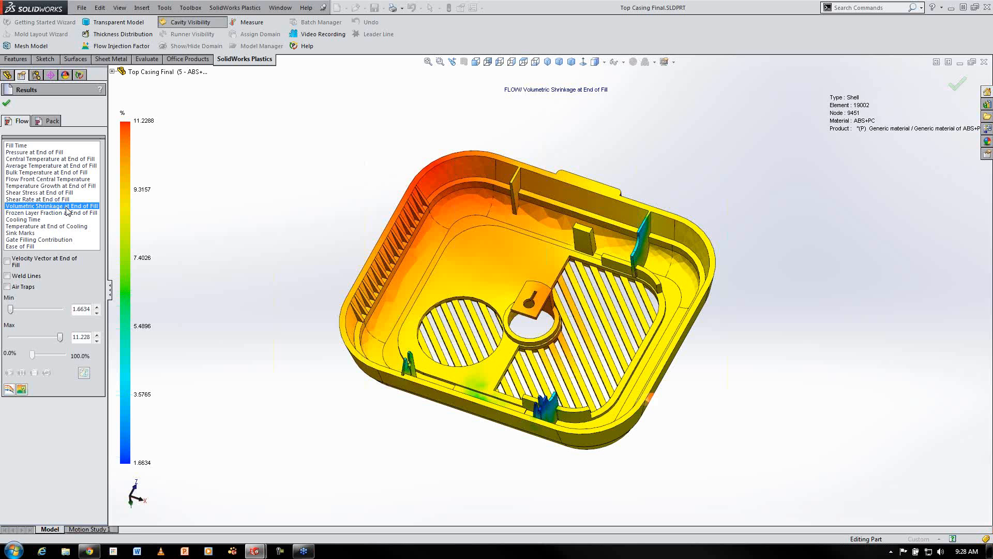
left_click(50, 122)
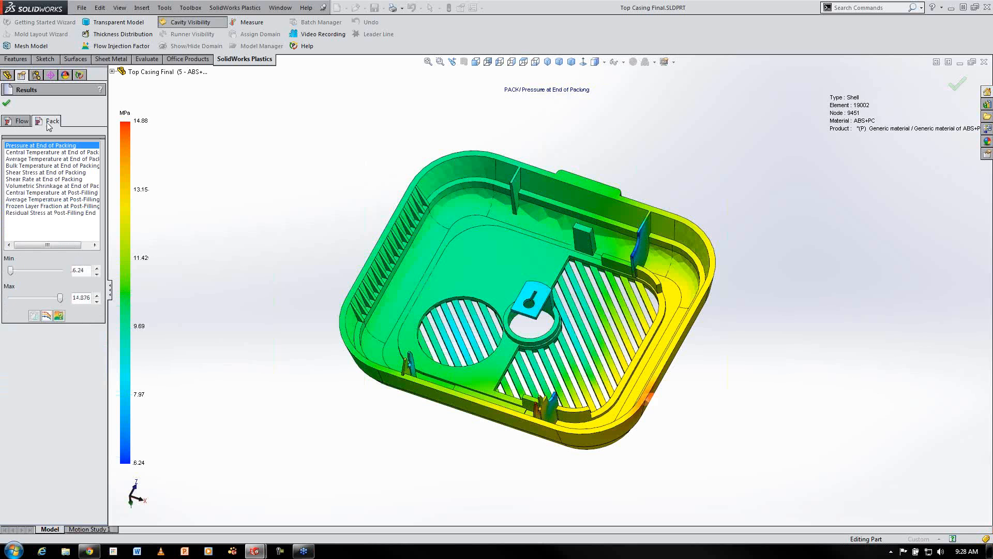
Open the Pack settings and their pressure profile to review the holding pressure sections, then close both without changes
left_click(6, 102)
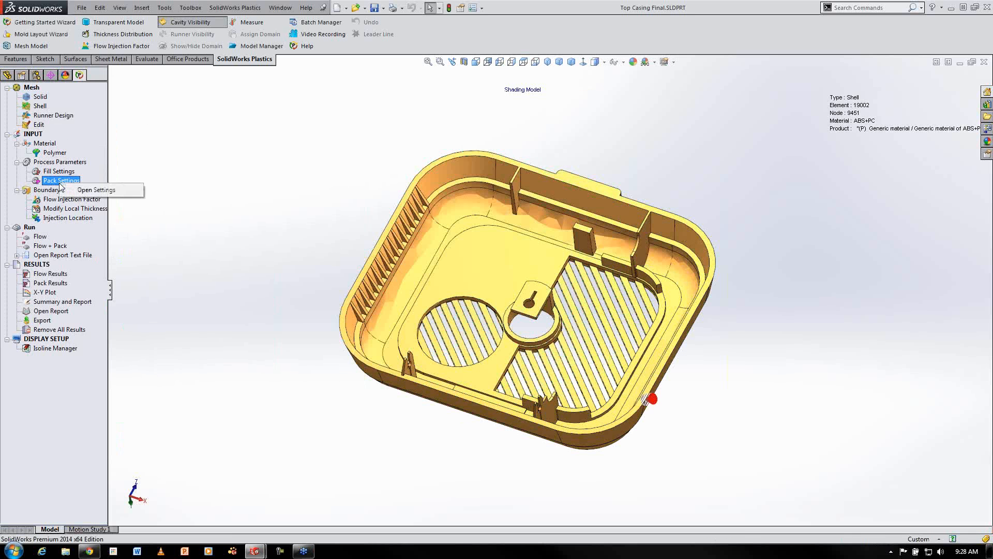
double_click(61, 180)
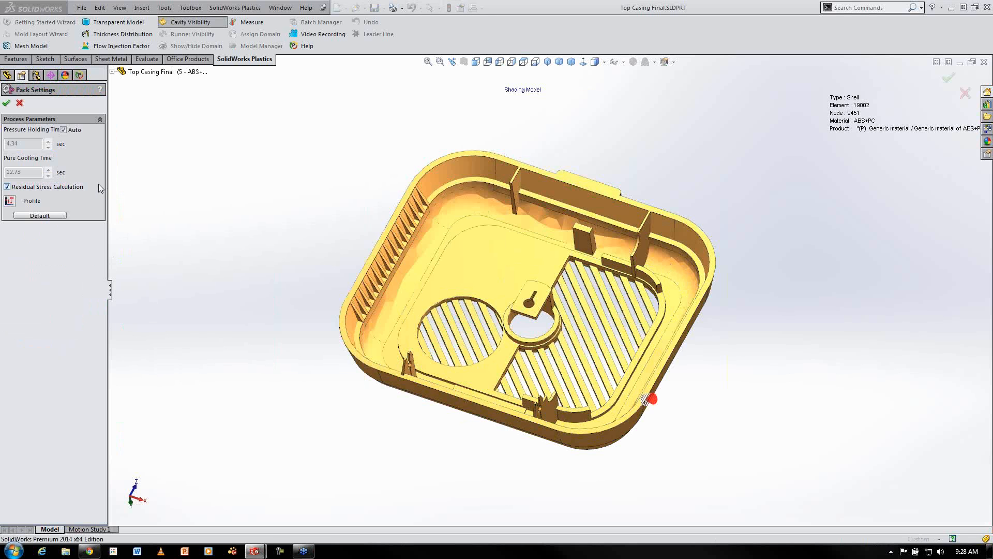
left_click(9, 202)
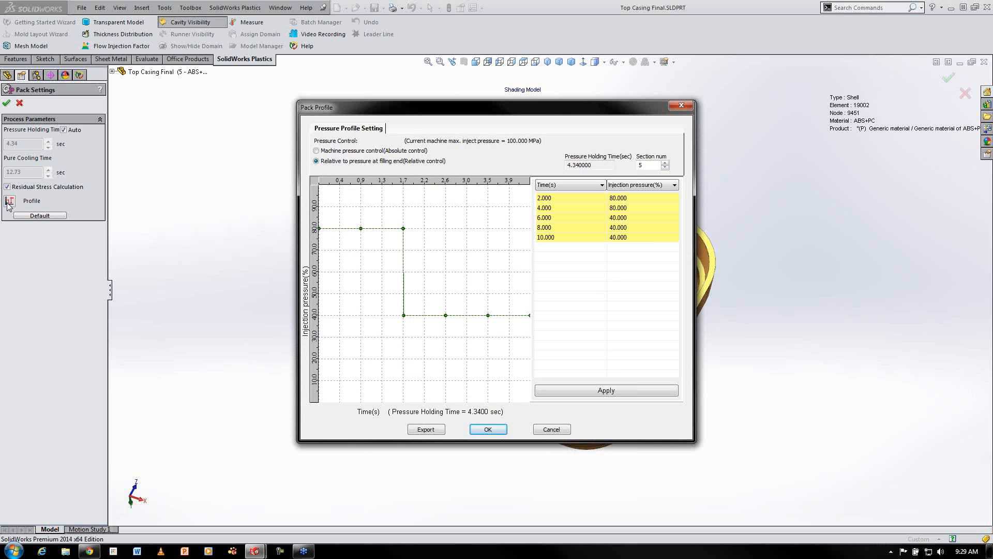
left_click(679, 107)
left_click(19, 103)
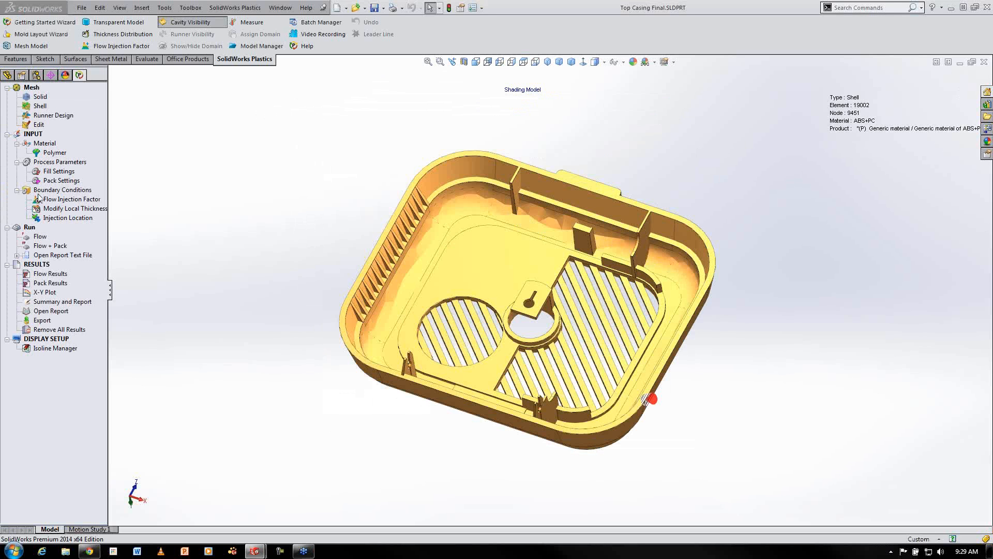
Load the Pack results and view Central Temperature at End of Packing, comparing it with the Flow fill time
left_click(49, 283)
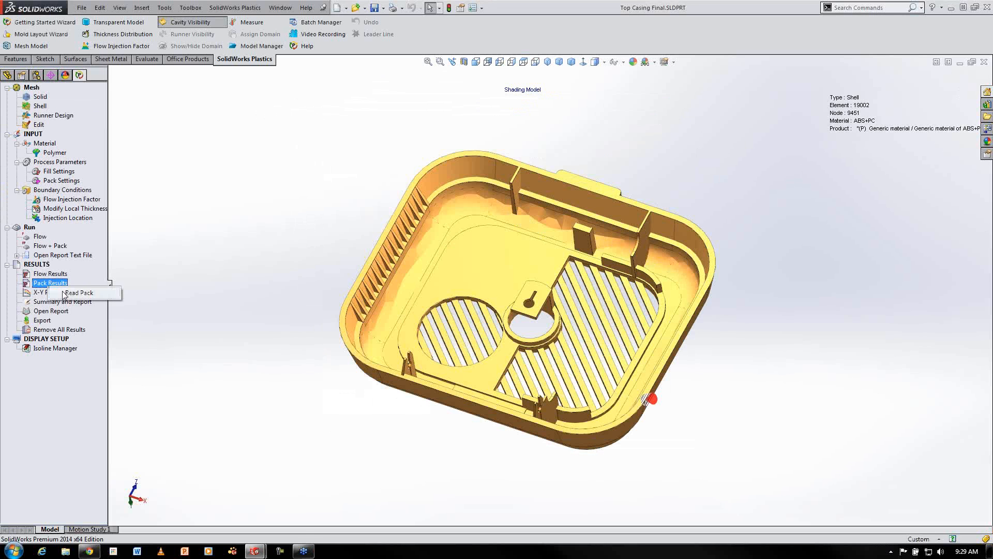
left_click(79, 293)
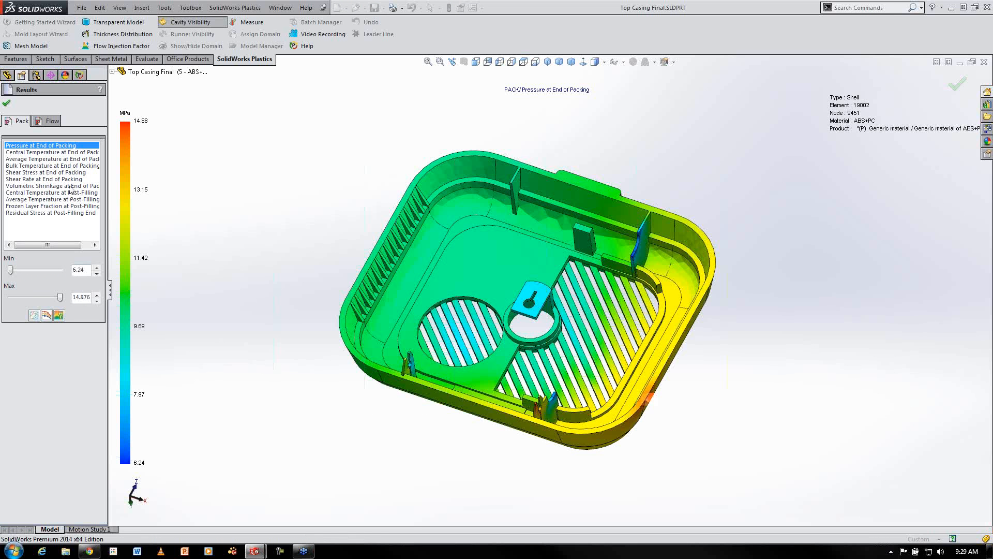
left_click(71, 152)
left_click(43, 124)
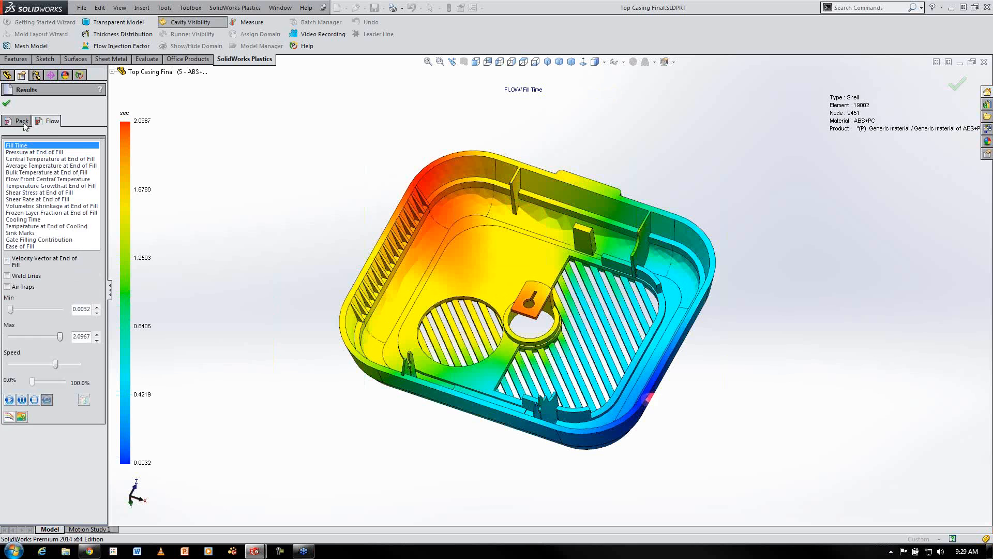
left_click(23, 124)
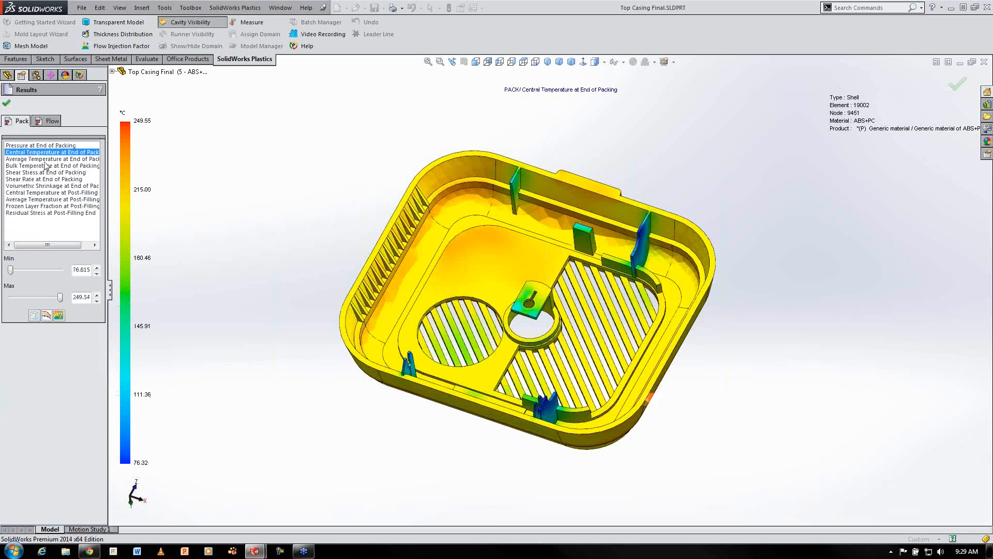
View Average Temperature and Volumetric Shrinkage at End of Packing, then close the results
left_click(45, 160)
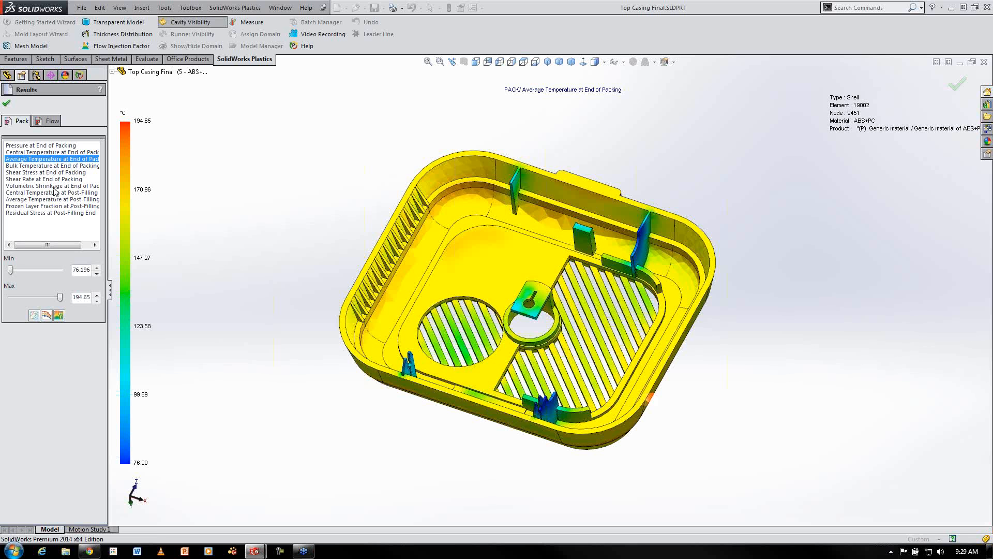
left_click(54, 186)
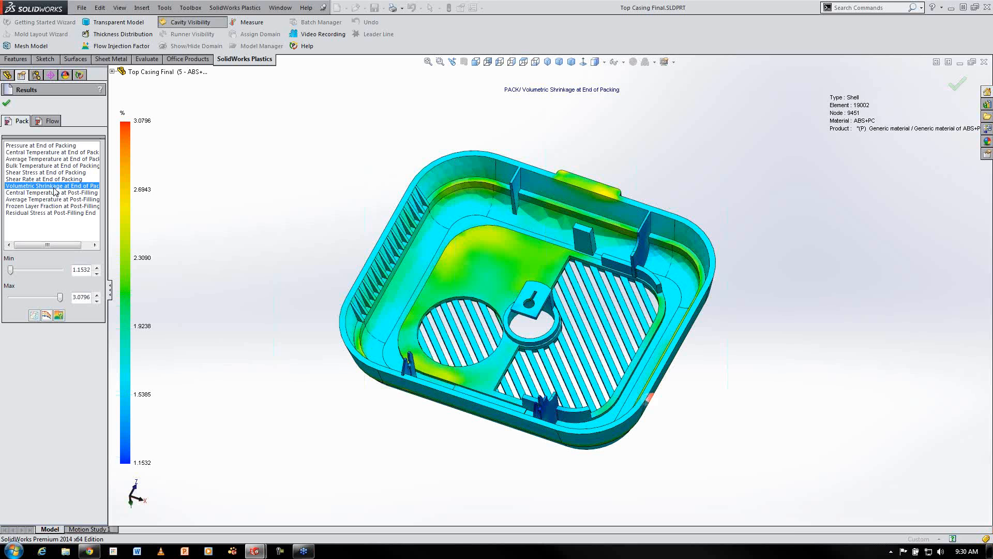
left_click(6, 102)
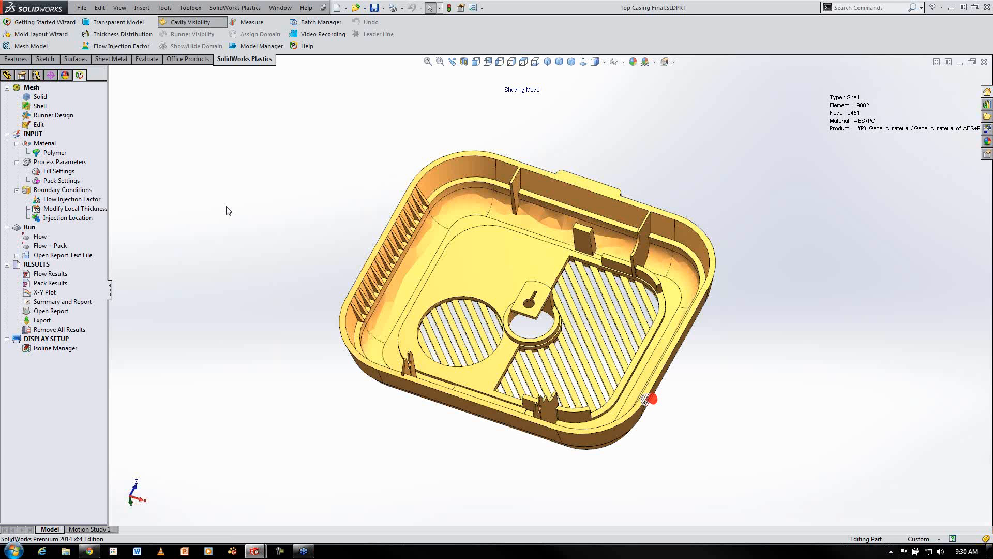
Open the Plastics summary report as an MS Word document
right_click(79, 303)
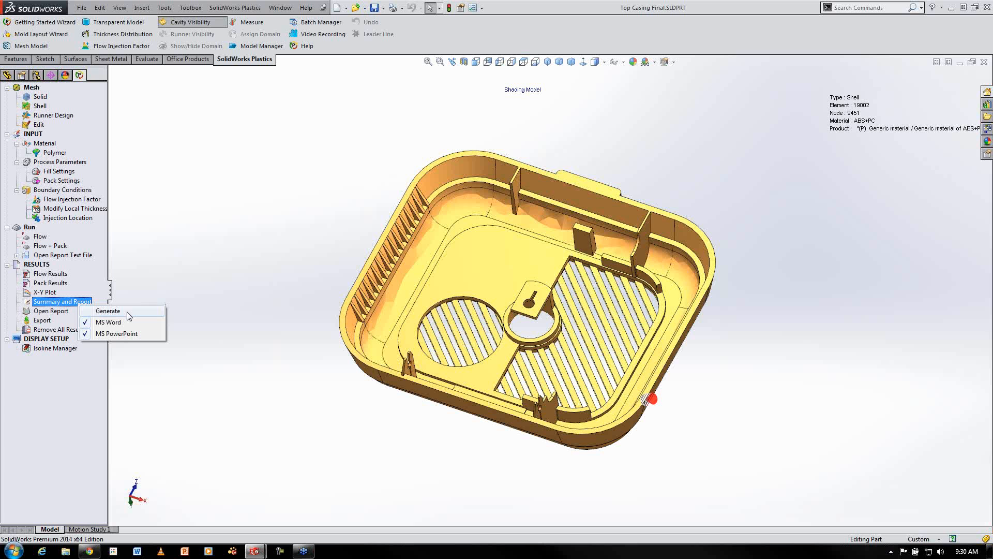
left_click(177, 291)
right_click(67, 311)
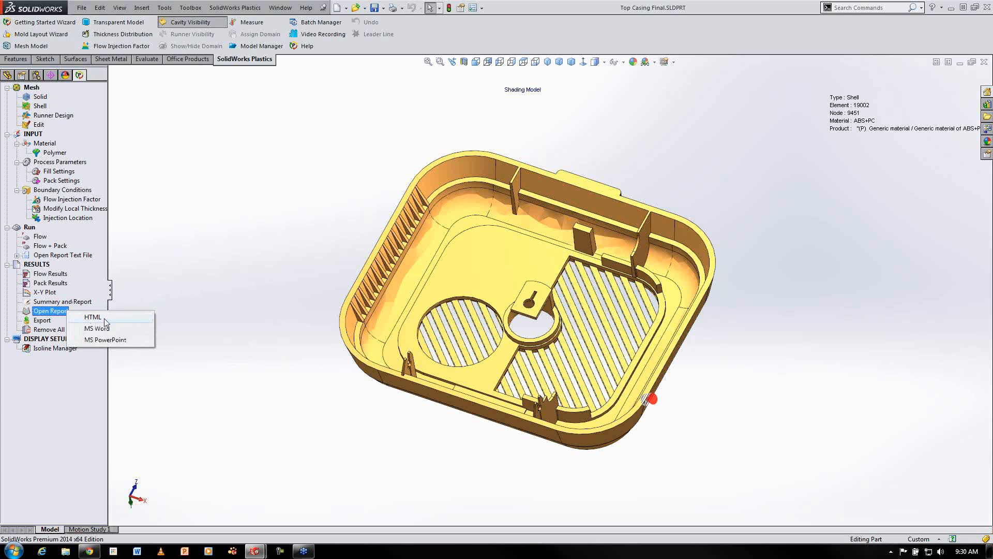
left_click(118, 330)
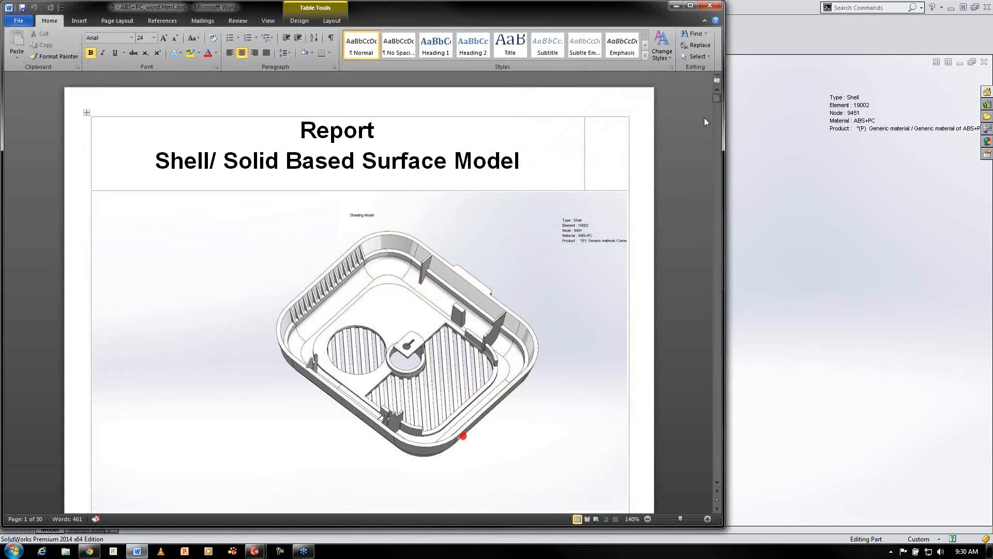
Scroll through the Word report's contents, model, material and process condition sections
scroll(718, 99, "down", 5)
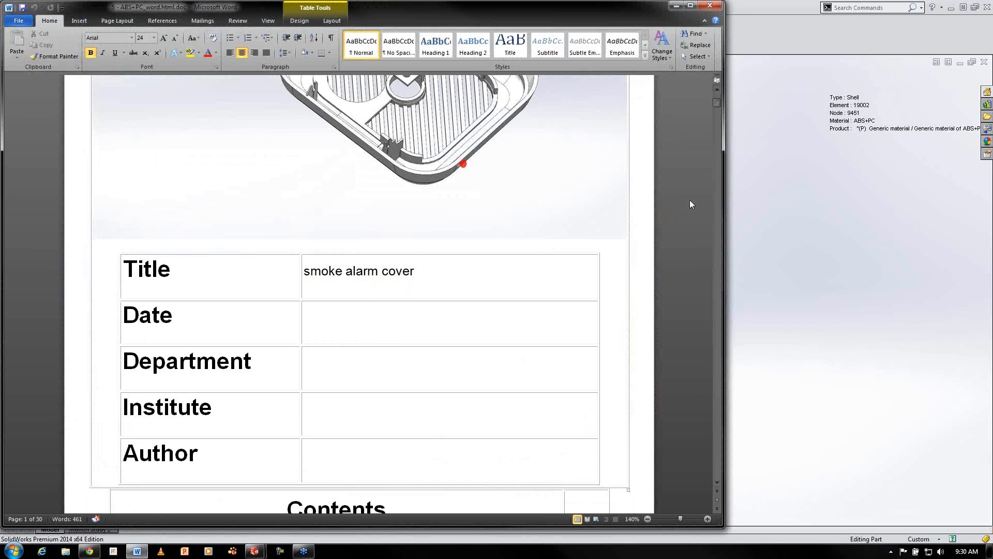
scroll(688, 205, "up", 3)
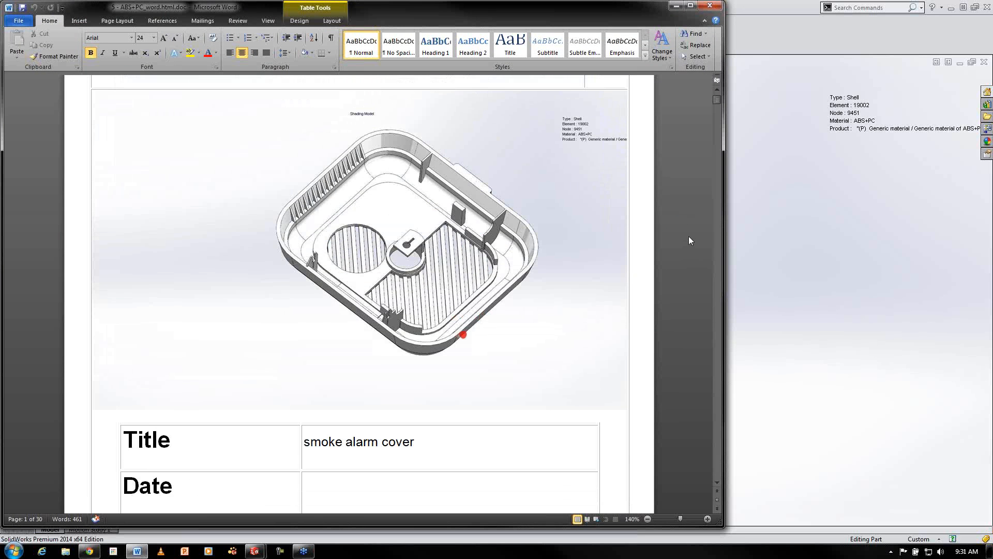
scroll(689, 243, "down", 4)
scroll(690, 262, "down", 9)
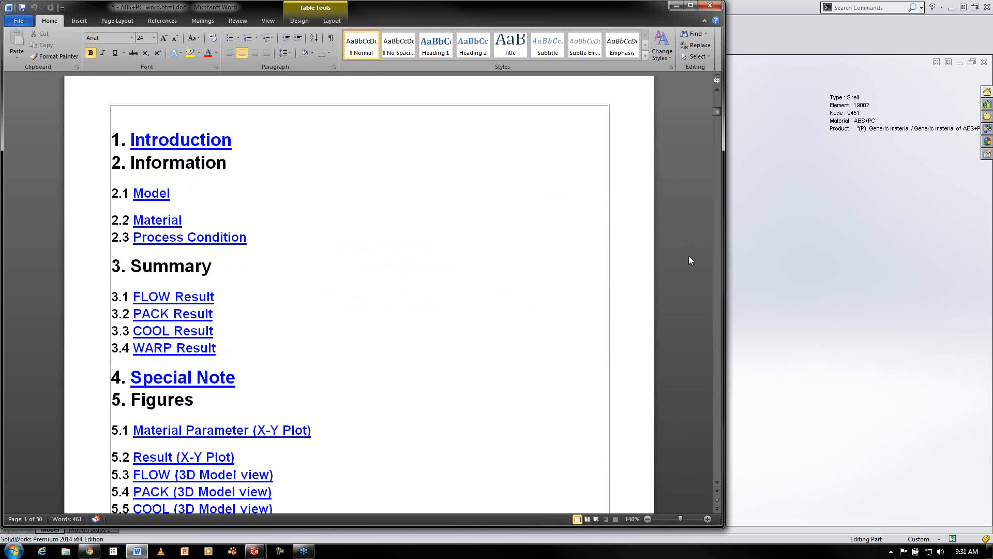
scroll(200, 201, "down", 10)
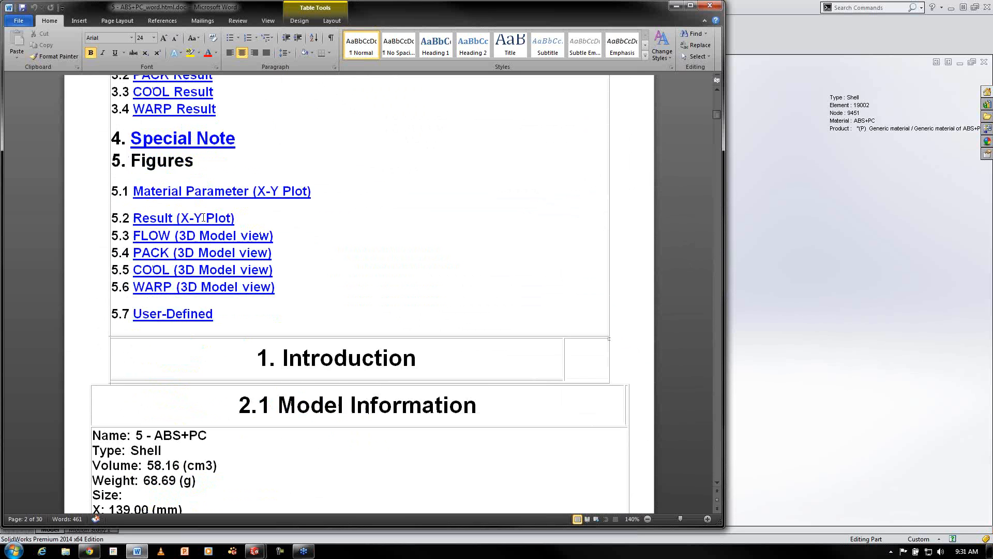
scroll(601, 255, "up", 1)
scroll(610, 256, "down", 1)
scroll(611, 257, "down", 3)
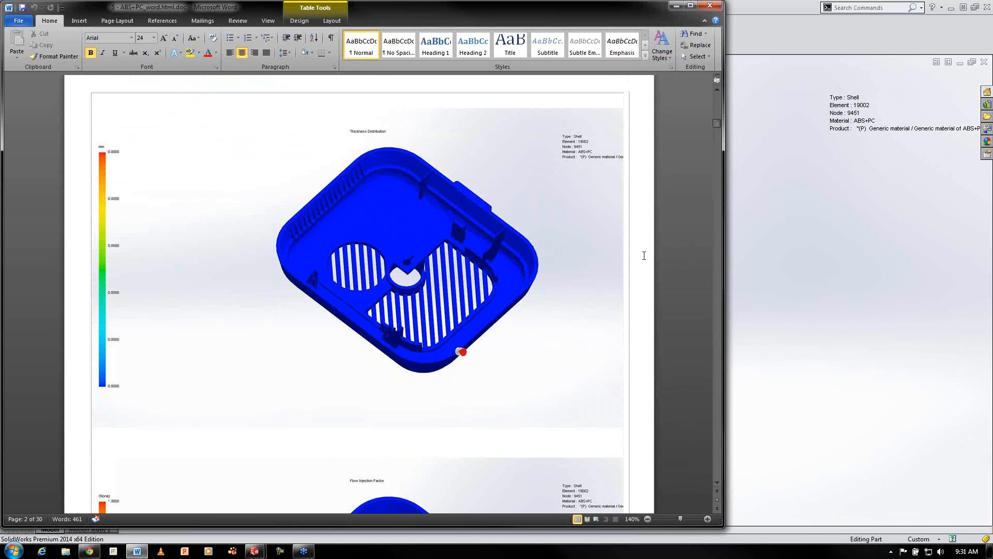
scroll(655, 249, "down", 8)
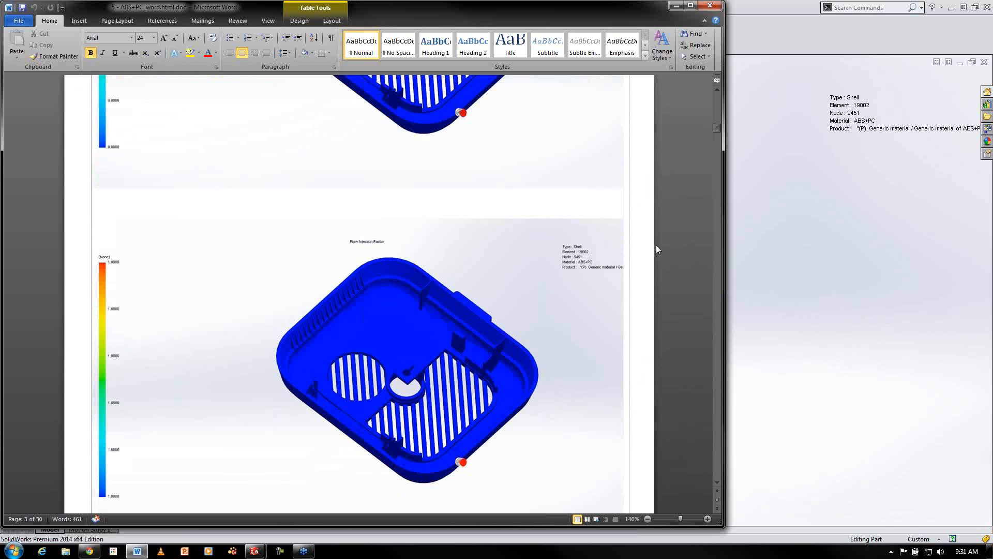
scroll(659, 252, "down", 6)
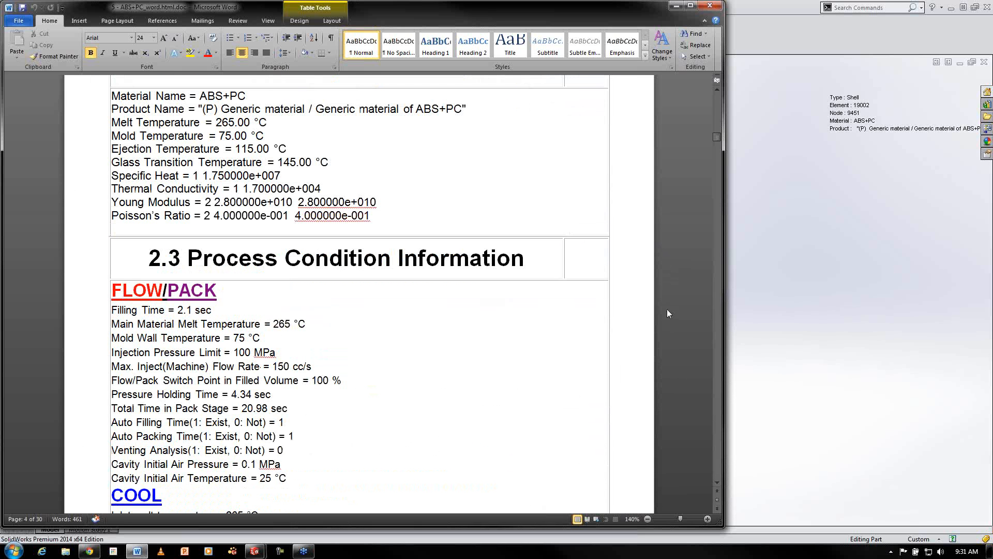
scroll(677, 292, "down", 1)
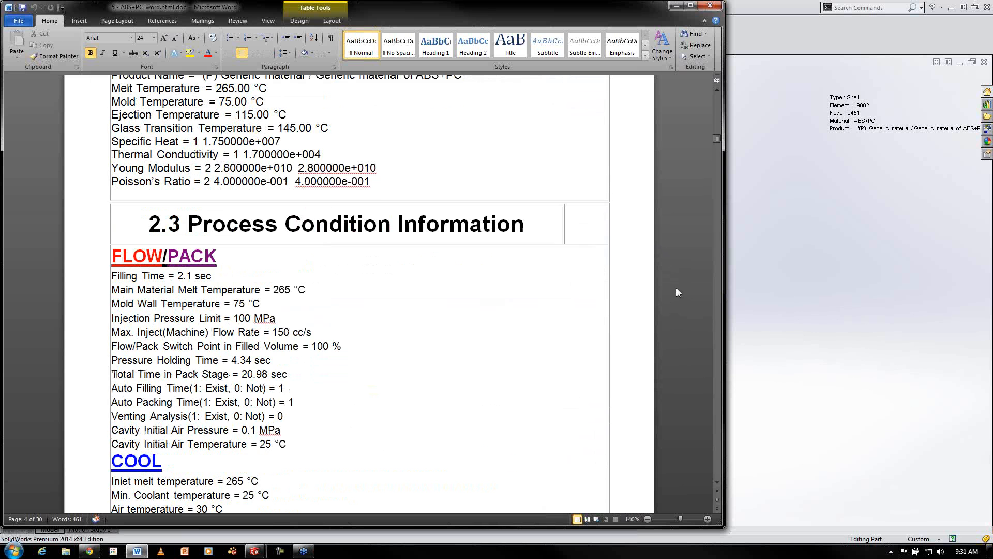
left_click_drag(718, 138, 727, 238)
scroll(713, 361, "down", 2)
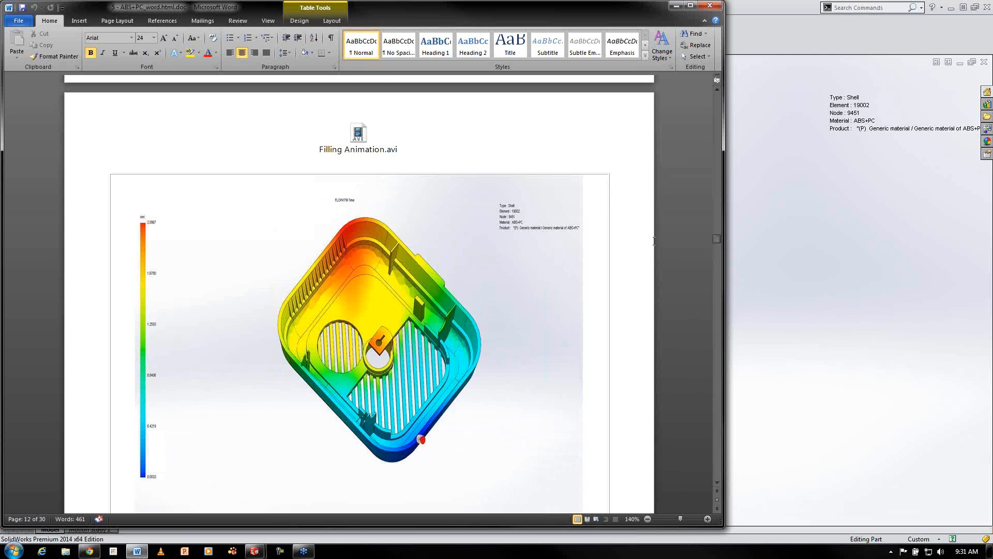
Open the embedded Filling Animation.avi video from the report, play it, and close the player
double_click(357, 133)
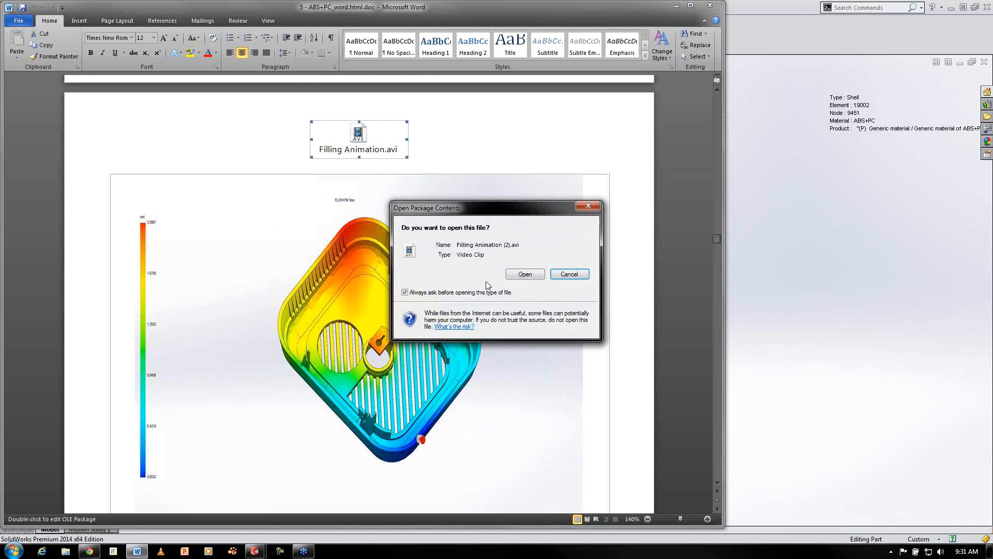
left_click(517, 275)
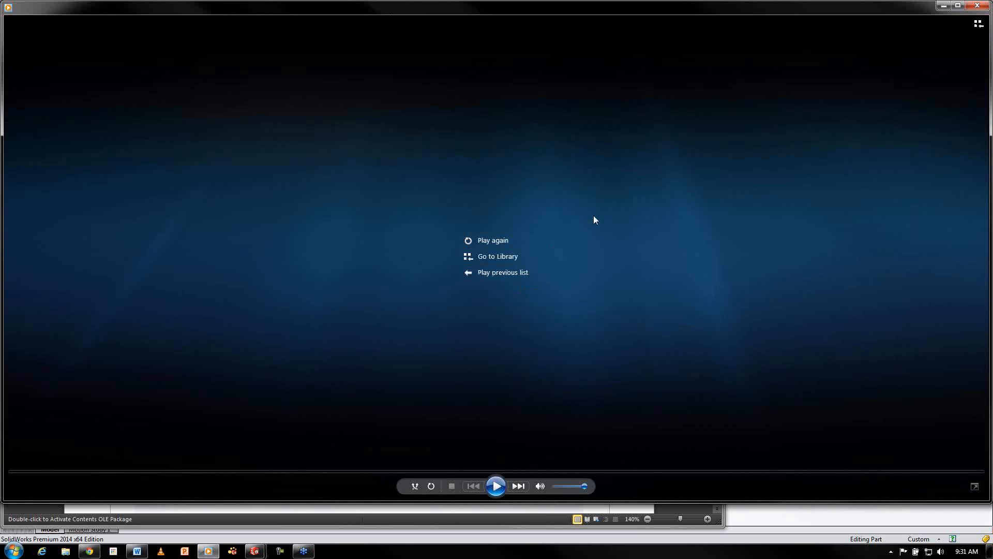
left_click(497, 487)
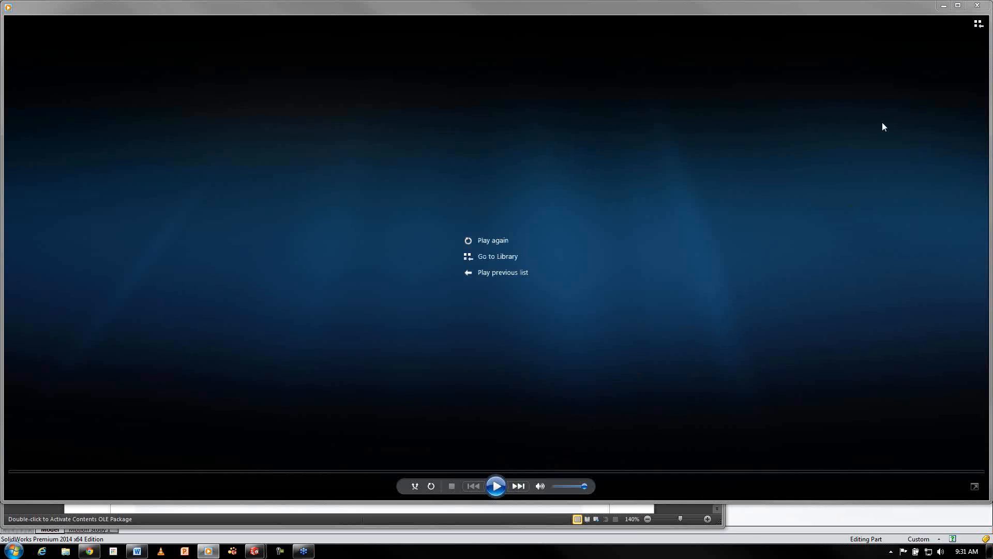
left_click(977, 5)
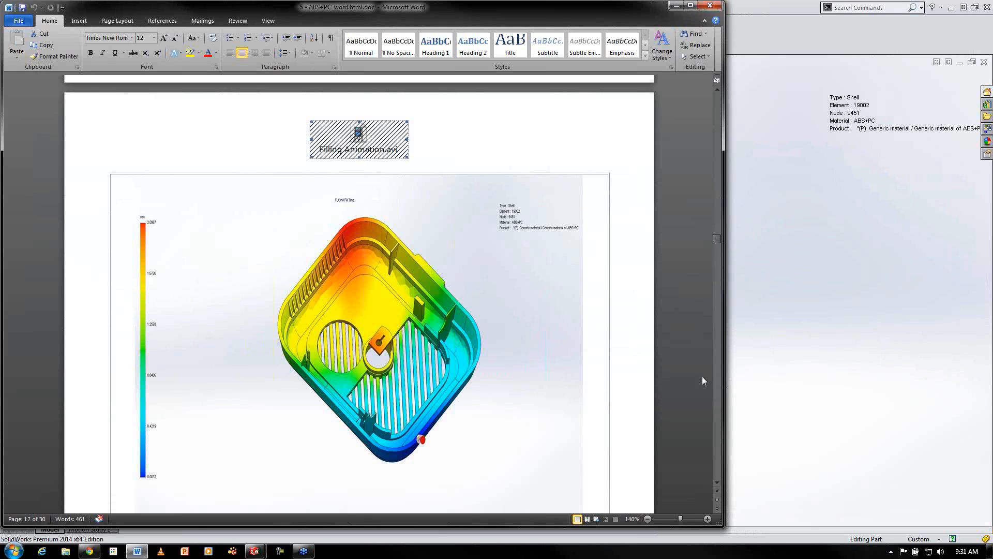
Browse further through the report's result figures, then close the document without saving changes
left_click(700, 242)
left_click_drag(716, 239, 717, 252)
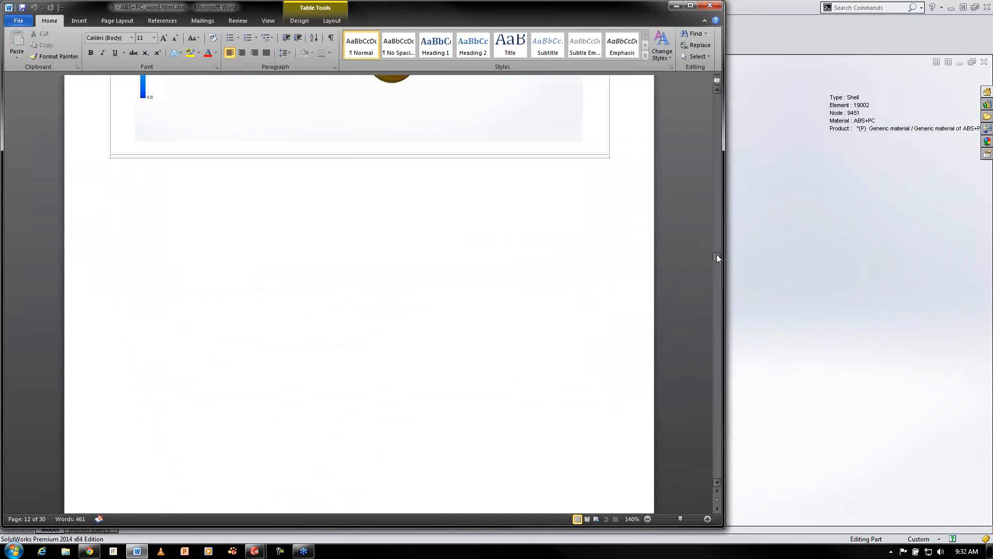
scroll(713, 285, "down", 10)
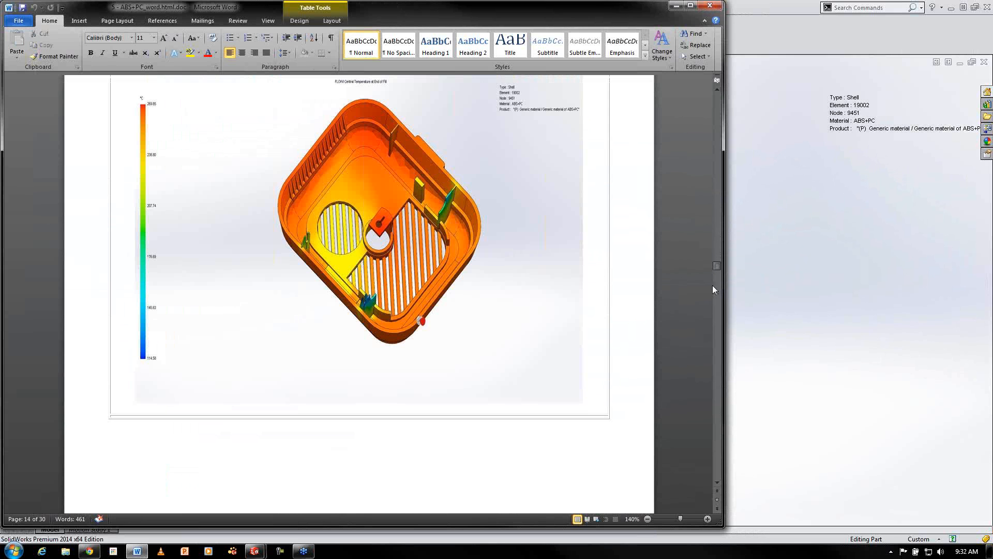
left_click(710, 6)
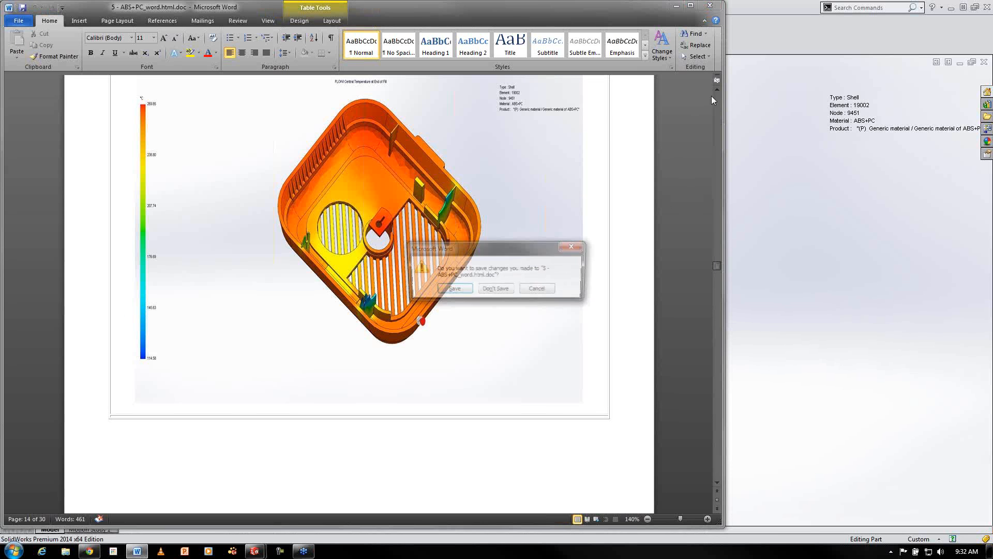
left_click(505, 290)
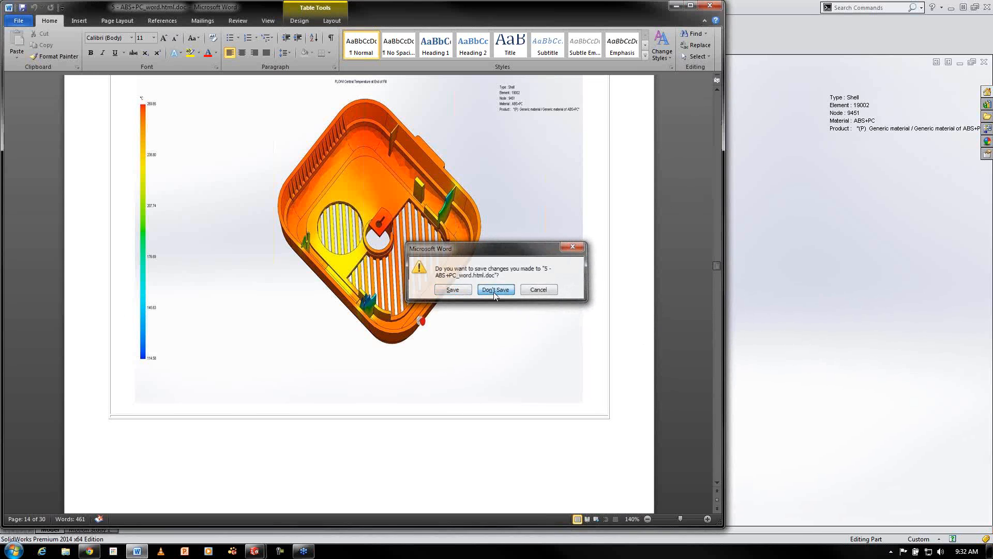